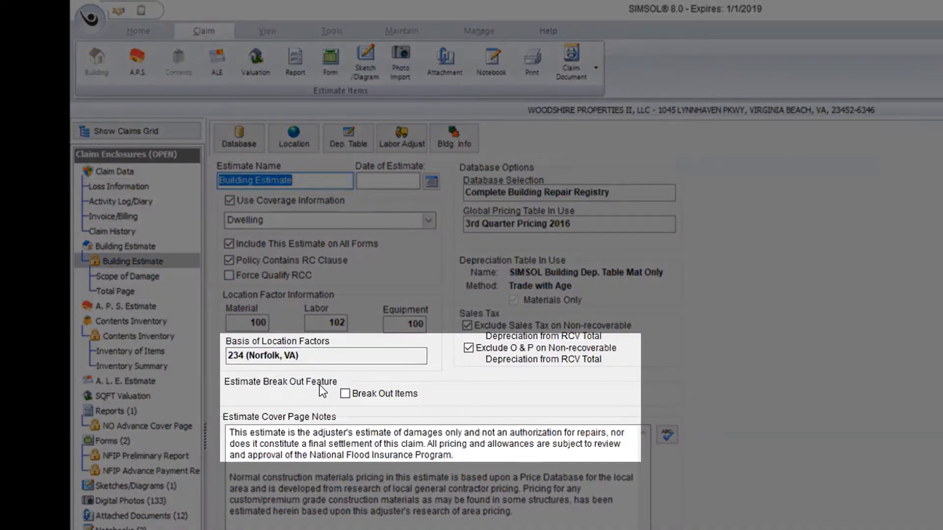
Step: Enable the break out items feature for the building estimate and choose Supplement as the break out category
{"action": "left_click", "coordinate": [346, 394]}
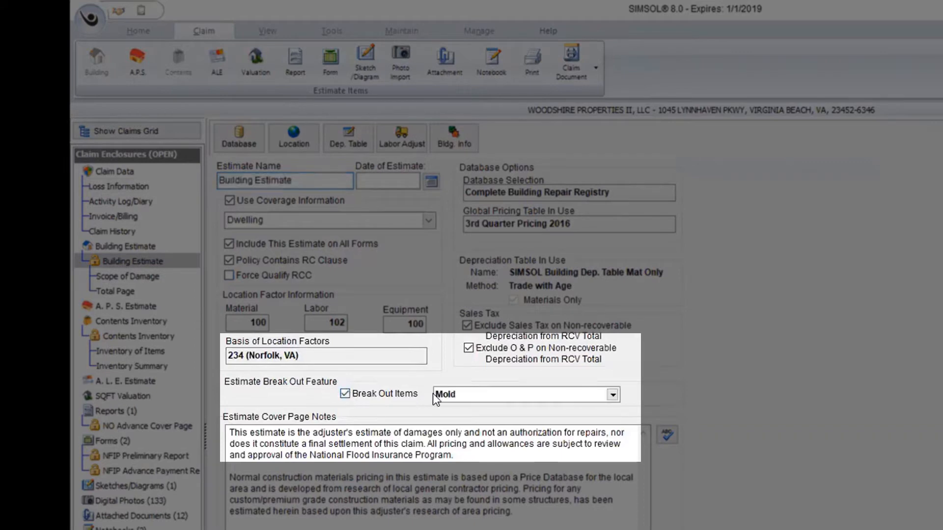
{"action": "left_click", "coordinate": [613, 396]}
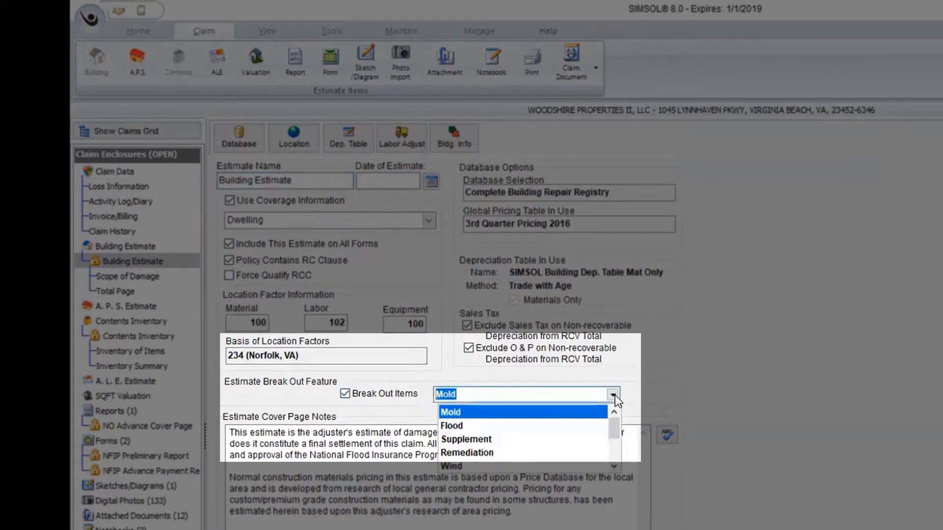
{"action": "left_click", "coordinate": [449, 440]}
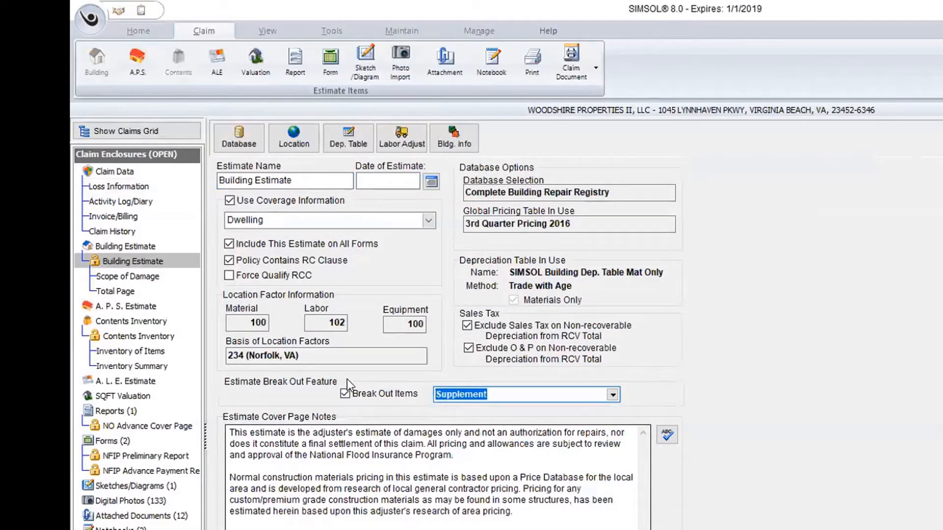
Step: In the Exterior Elevation's scope of damage, set the supplement quantity of Replace Exterior Wall - Siding to 390
{"action": "left_click", "coordinate": [139, 277]}
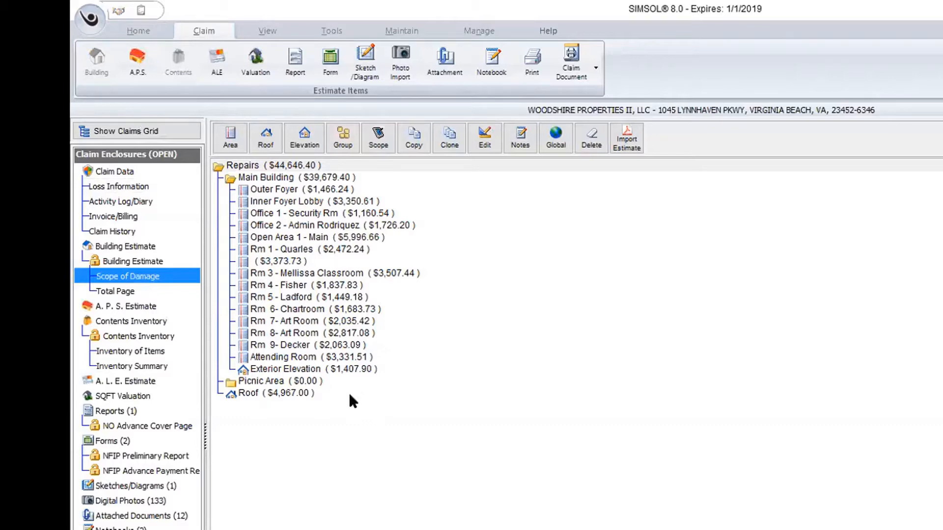
{"action": "double_click", "coordinate": [314, 371]}
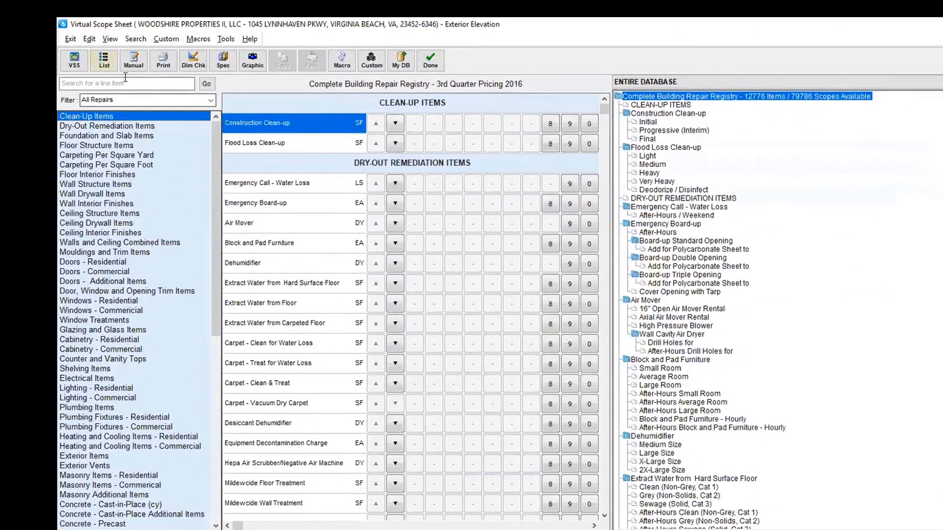
{"action": "left_click", "coordinate": [105, 64]}
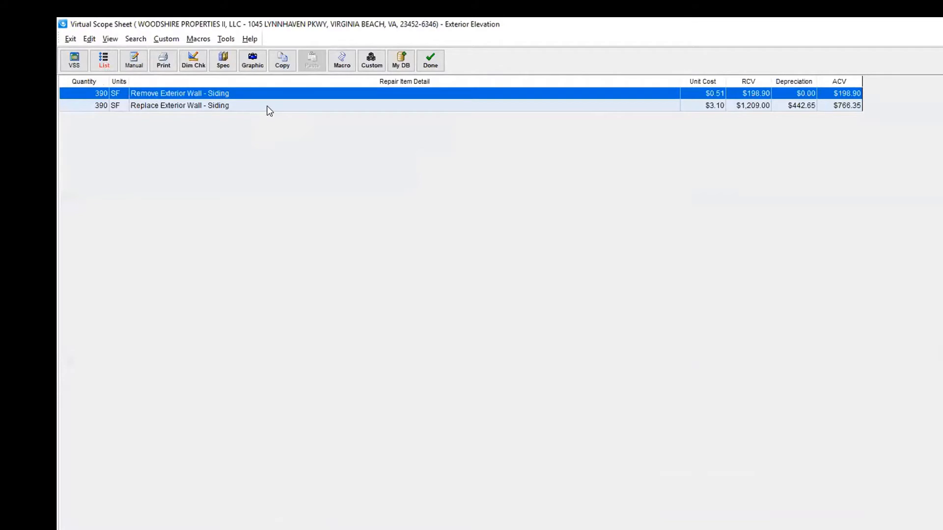
{"action": "left_click", "coordinate": [293, 107]}
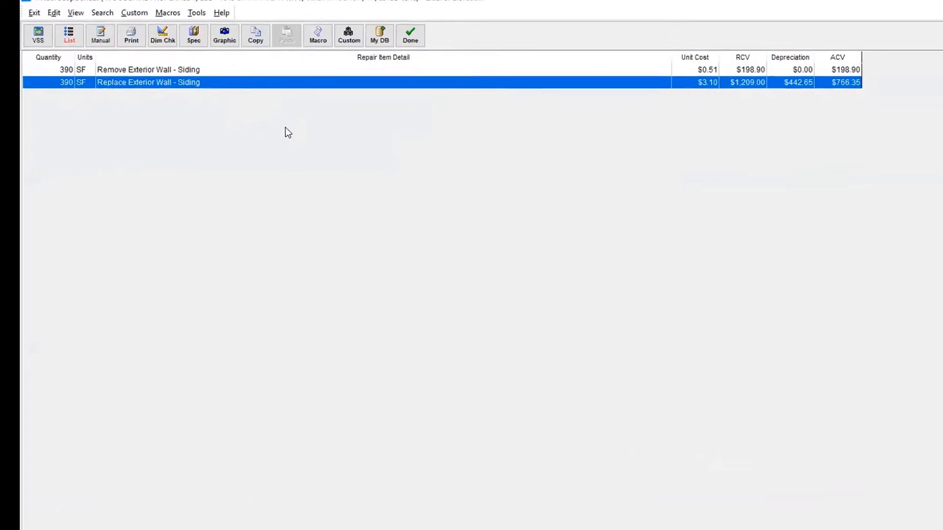
{"action": "double_click", "coordinate": [293, 106]}
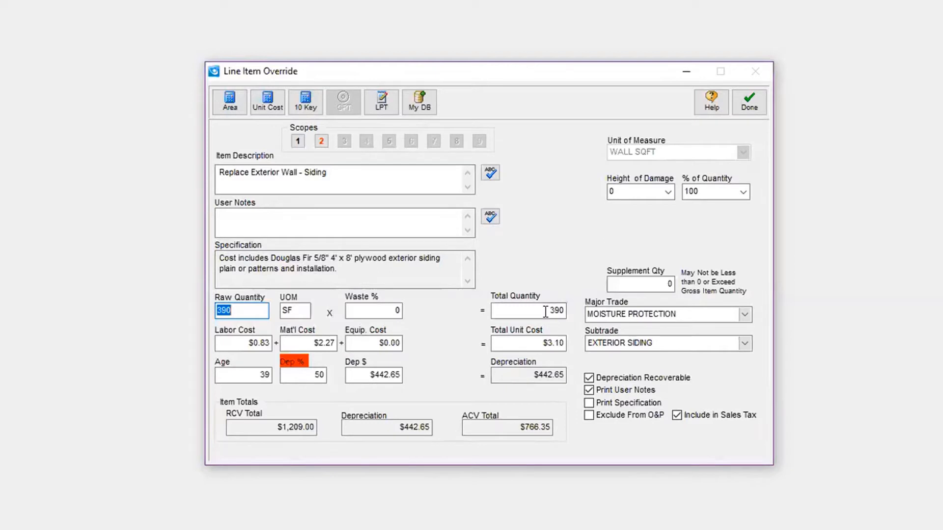
{"action": "left_click", "coordinate": [641, 281]}
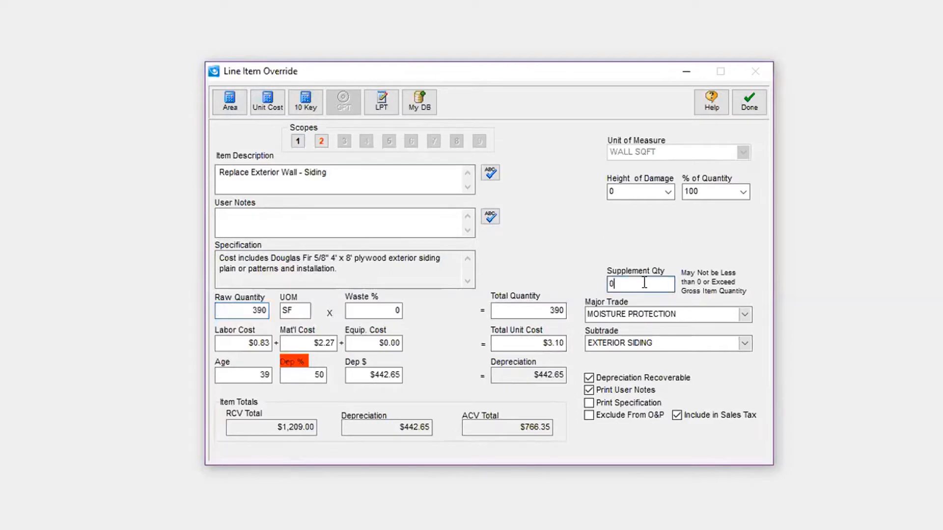
{"action": "key", "text": "BackSpace"}
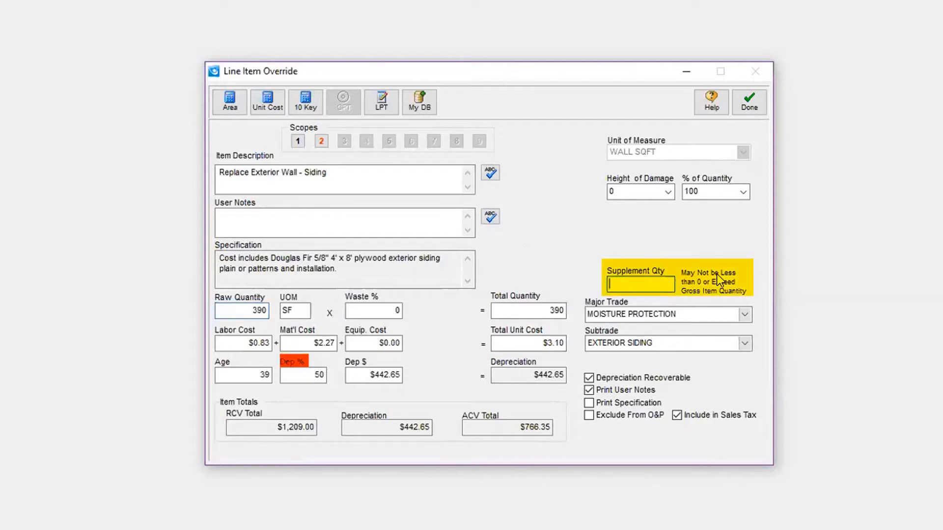
{"action": "type", "text": "390"}
{"action": "key", "text": "Tab"}
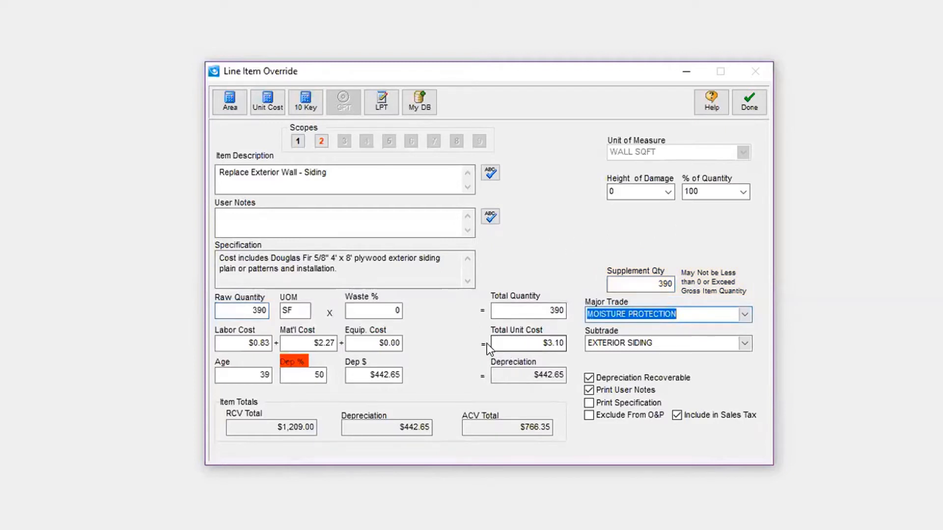
Step: Set the siding replacement's total unit cost to $1.00, accept the override and close the Exterior Elevation scope sheet
{"action": "left_click", "coordinate": [512, 343]}
{"action": "key", "text": "BackSpace"}
{"action": "key", "text": "BackSpace"}
{"action": "key", "text": "BackSpace"}
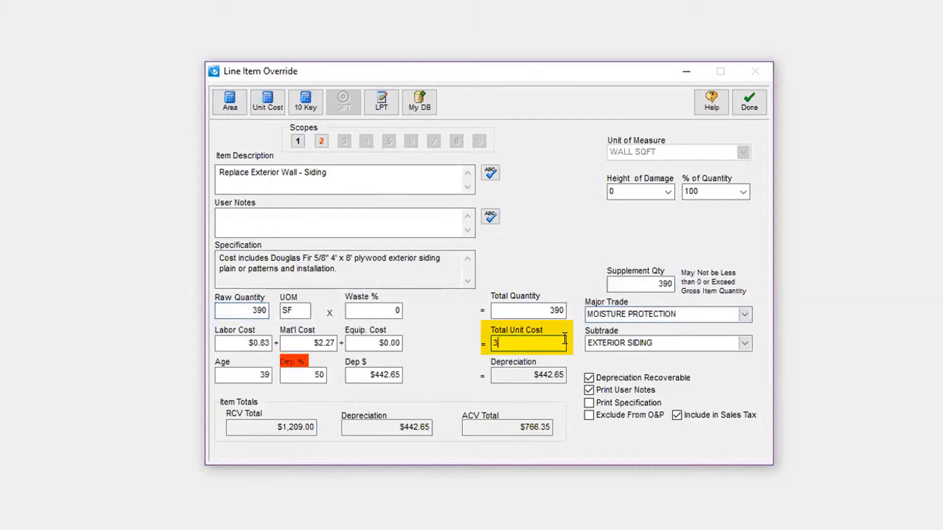
{"action": "key", "text": "BackSpace"}
{"action": "type", "text": "1.00"}
{"action": "key", "text": "Tab"}
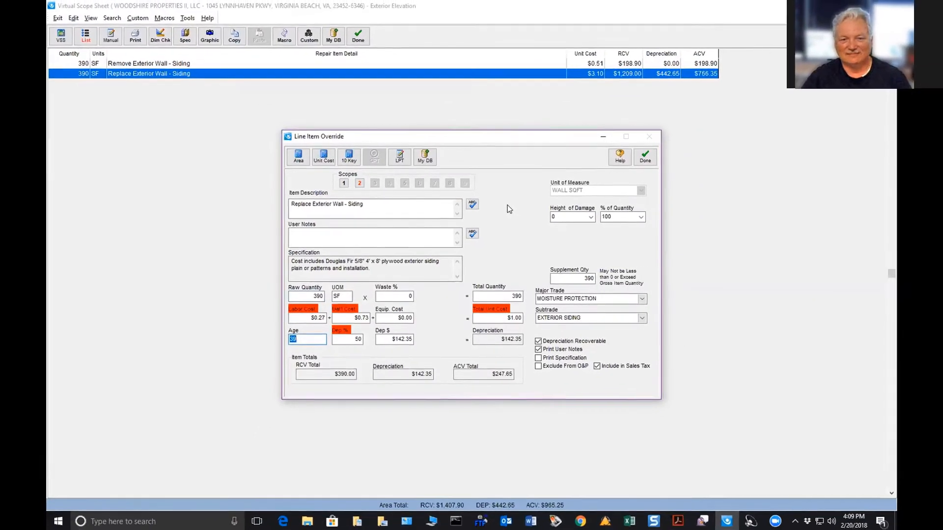
{"action": "left_click", "coordinate": [644, 157]}
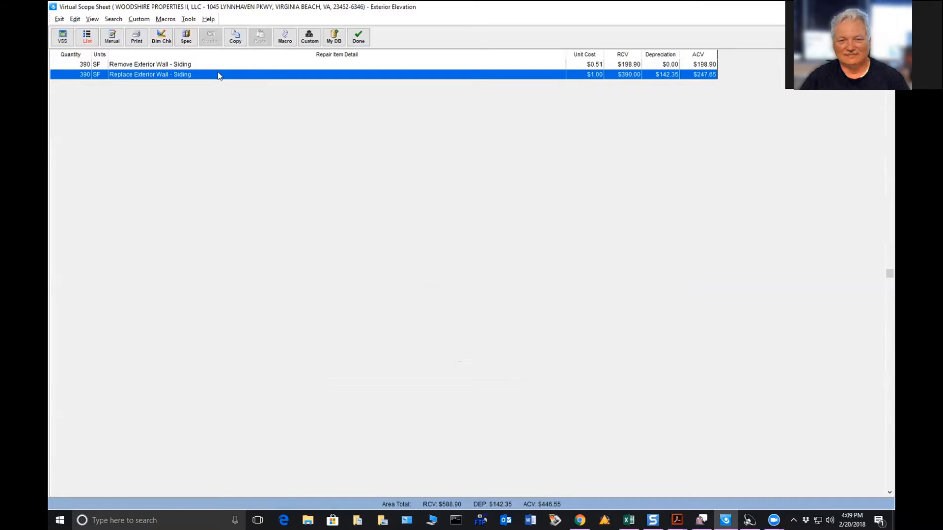
{"action": "left_click", "coordinate": [359, 37]}
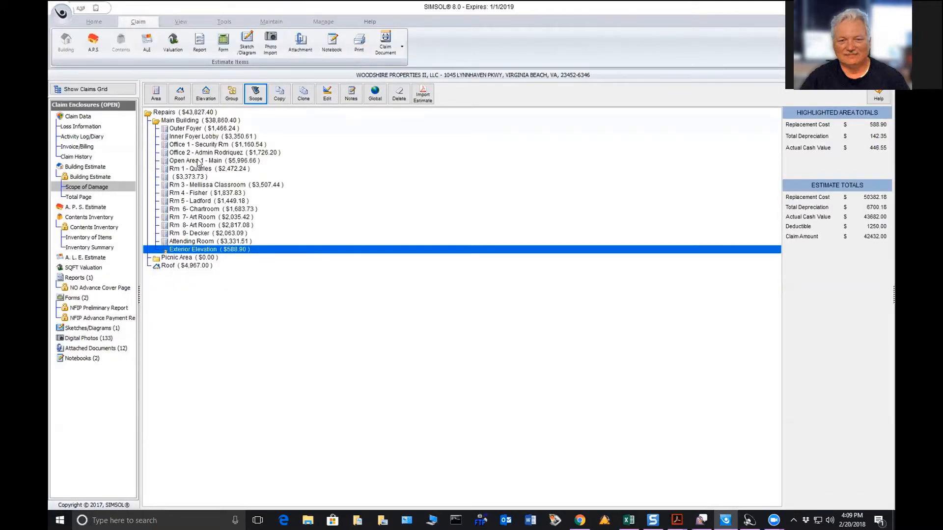
Step: In the Rm 3 classroom's item list, override the total unit cost of Replace Electrical Outlet to -15.64
{"action": "left_click", "coordinate": [194, 185]}
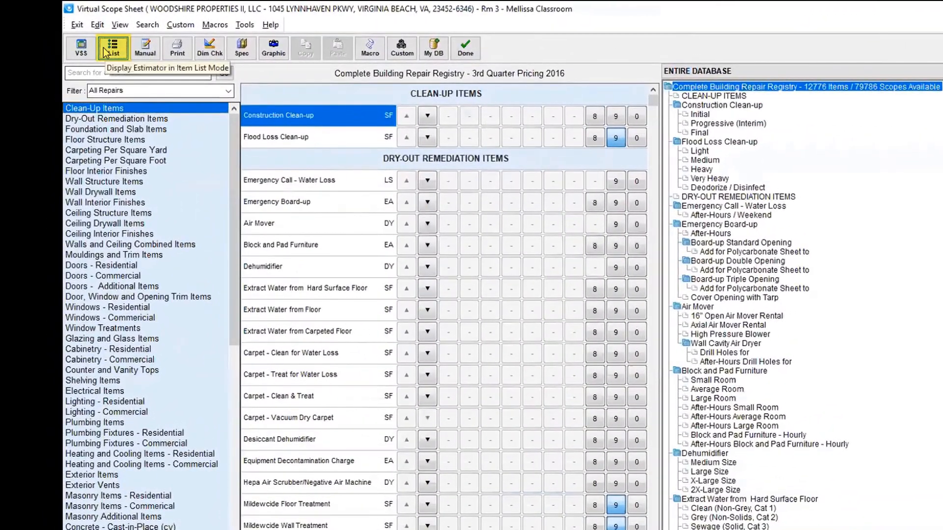
{"action": "left_click", "coordinate": [106, 51]}
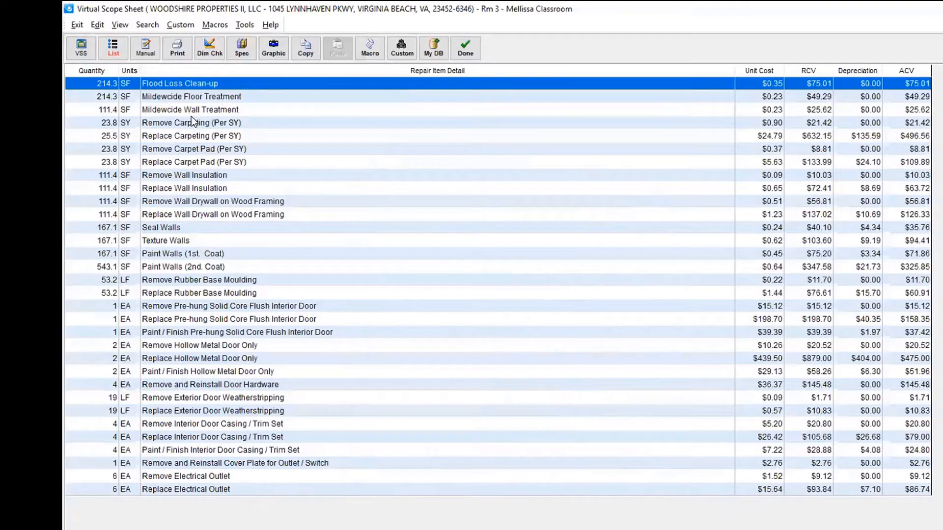
{"action": "left_click", "coordinate": [304, 490]}
{"action": "double_click", "coordinate": [307, 523]}
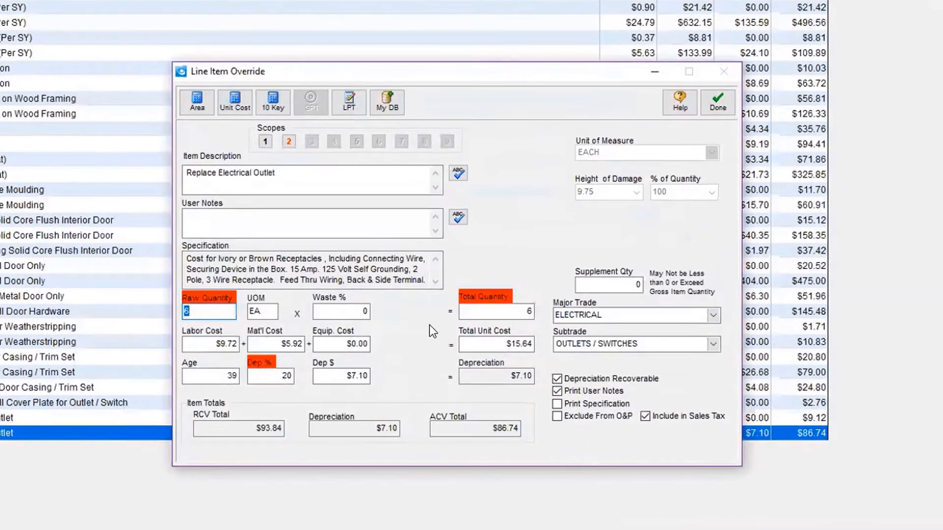
{"action": "left_click", "coordinate": [491, 344]}
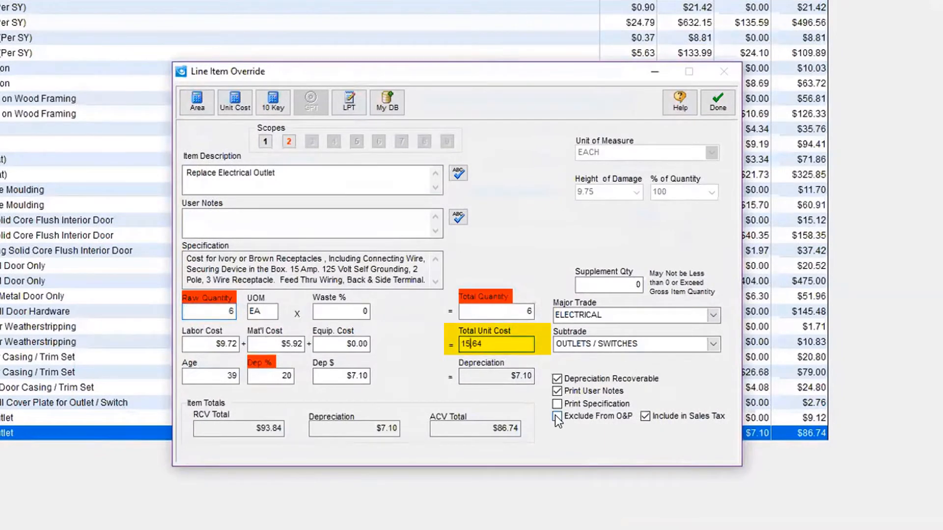
{"action": "type", "text": "-"}
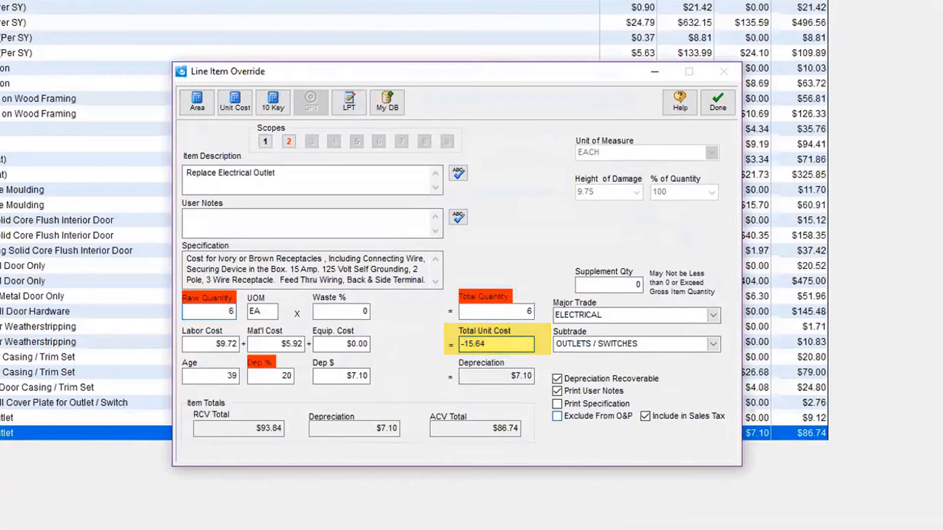
{"action": "key", "text": "Tab"}
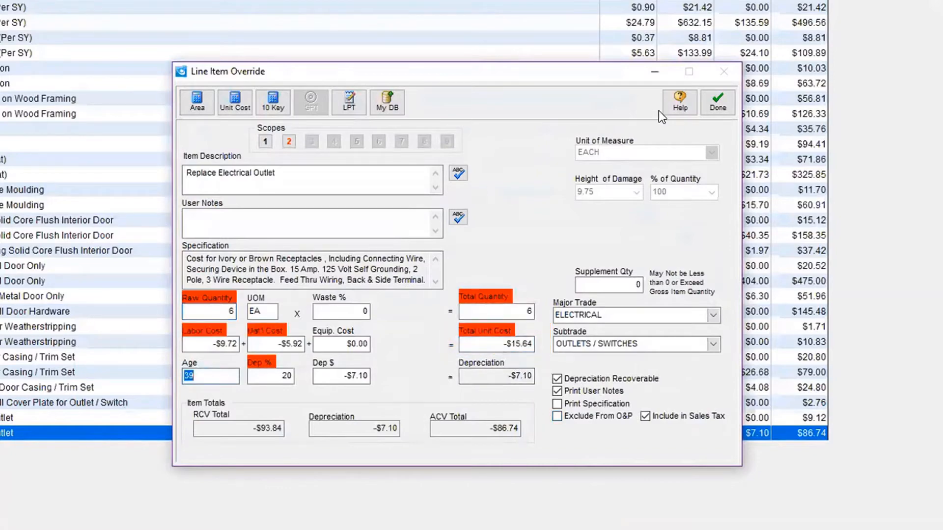
{"action": "left_click", "coordinate": [716, 101]}
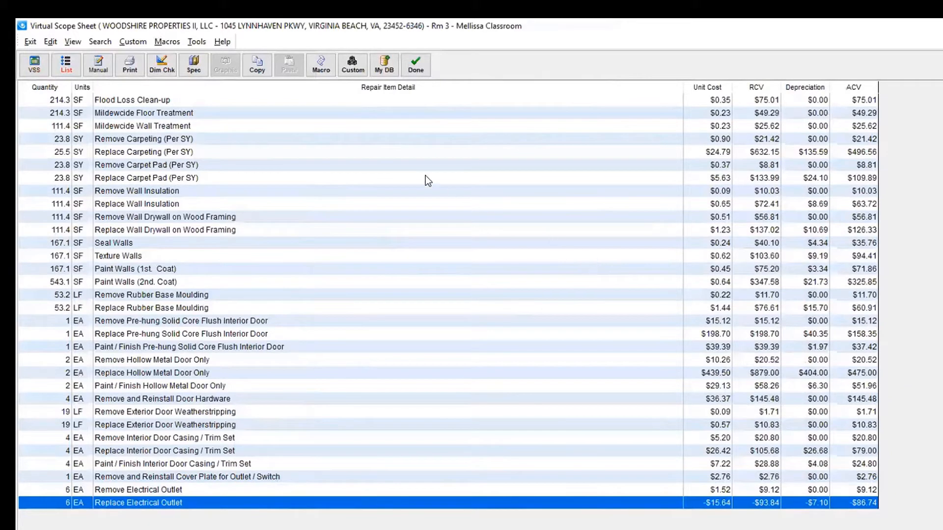
Step: Add scope 9 of Electrical Outlet to Rm 3 with a quantity of 6 and a unit cost of $17.00, and check its override details
{"action": "left_click", "coordinate": [34, 64]}
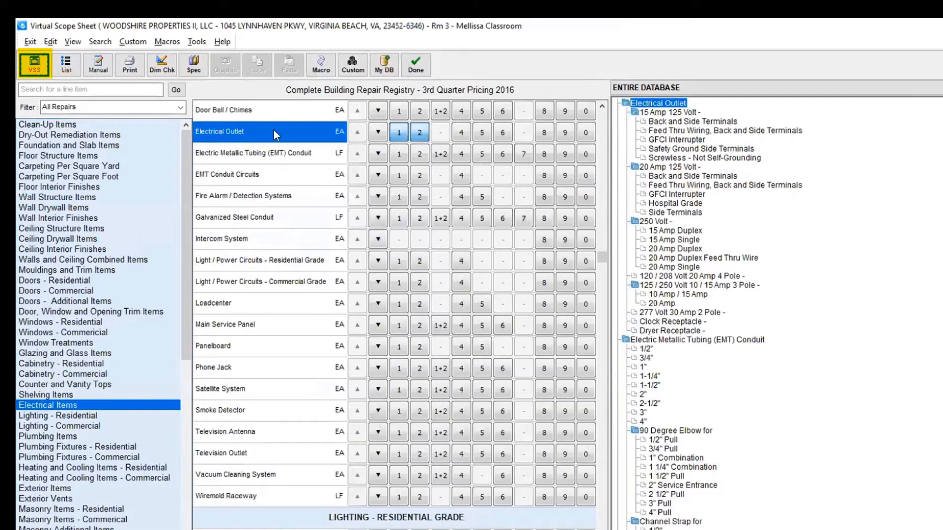
{"action": "left_click", "coordinate": [565, 132]}
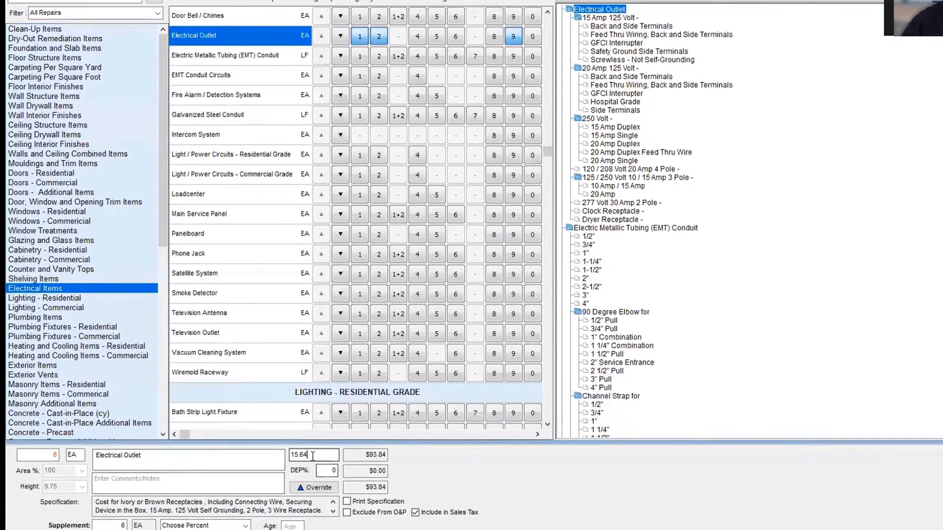
{"action": "key", "text": "BackSpace"}
{"action": "key", "text": "BackSpace"}
{"action": "key", "text": "BackSpace"}
{"action": "key", "text": "BackSpace"}
{"action": "key", "text": "BackSpace"}
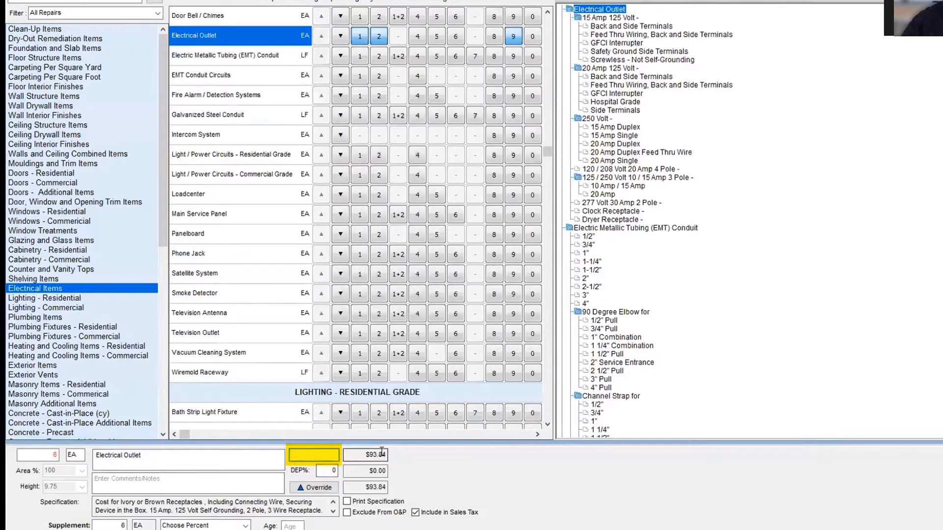
{"action": "type", "text": "17"}
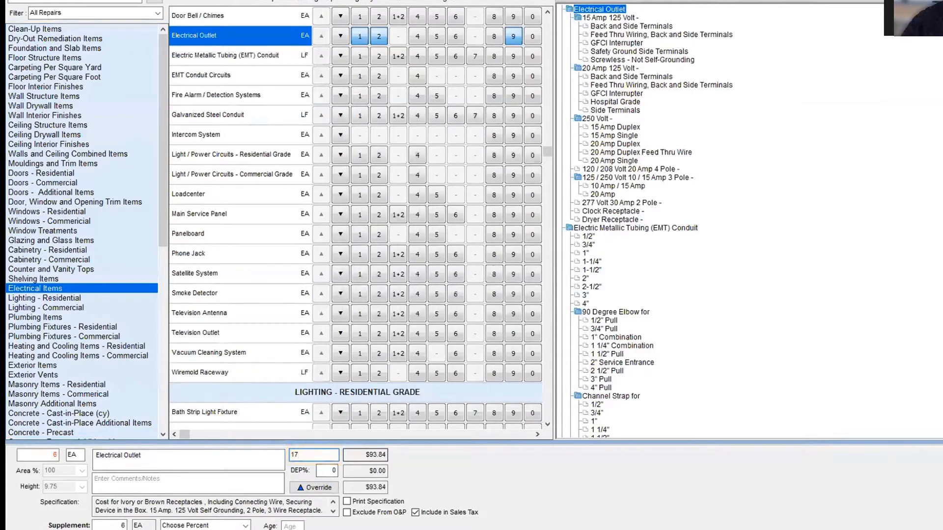
{"action": "key", "text": "Tab"}
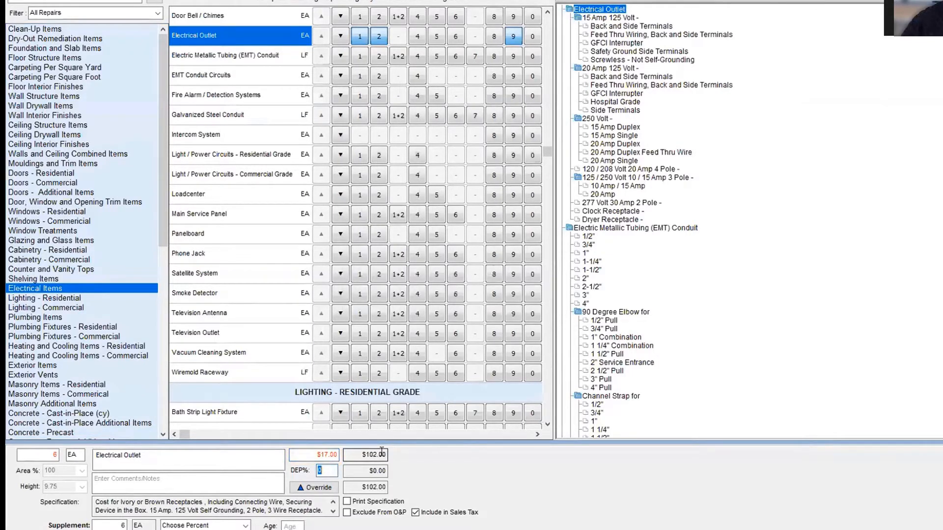
{"action": "left_click", "coordinate": [318, 488]}
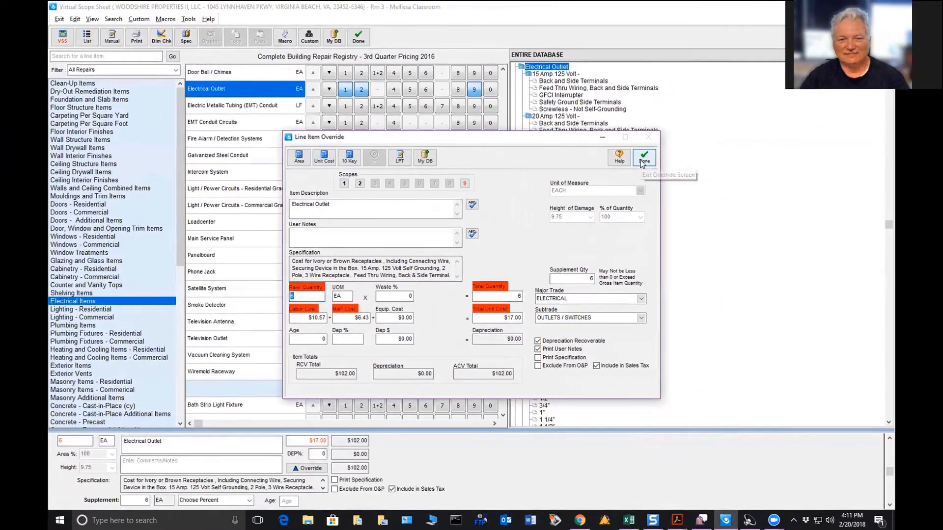
{"action": "left_click", "coordinate": [643, 158]}
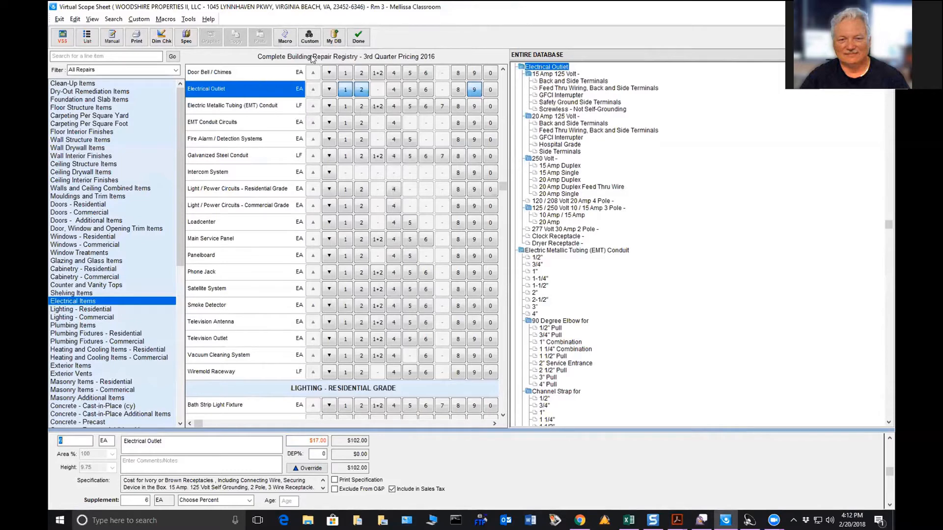
Step: Review the Rm 3 line items in list mode and close the room's scope sheet
{"action": "left_click", "coordinate": [87, 37]}
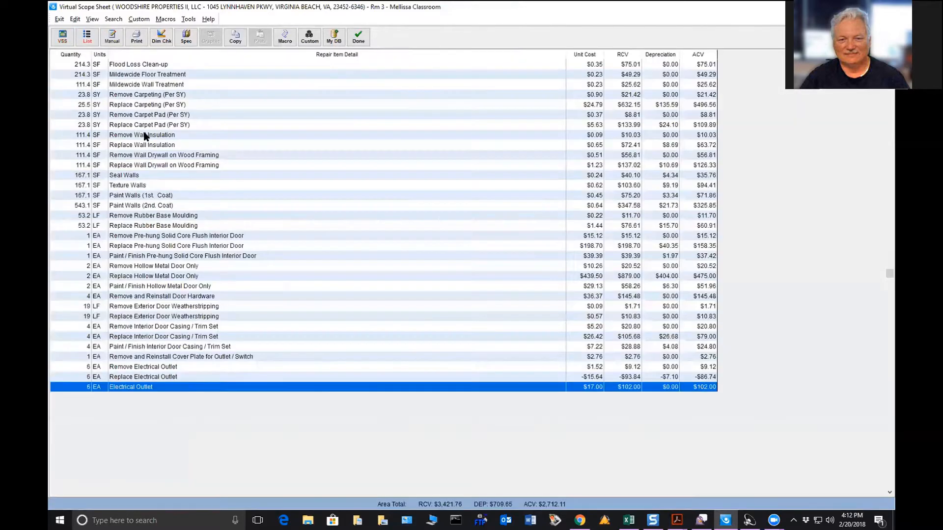
{"action": "left_click", "coordinate": [212, 188]}
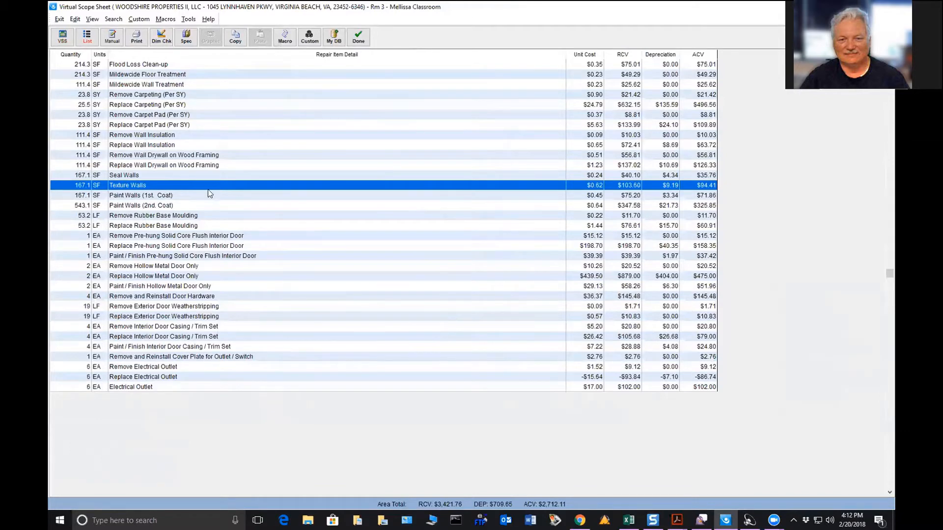
{"action": "left_click", "coordinate": [358, 38]}
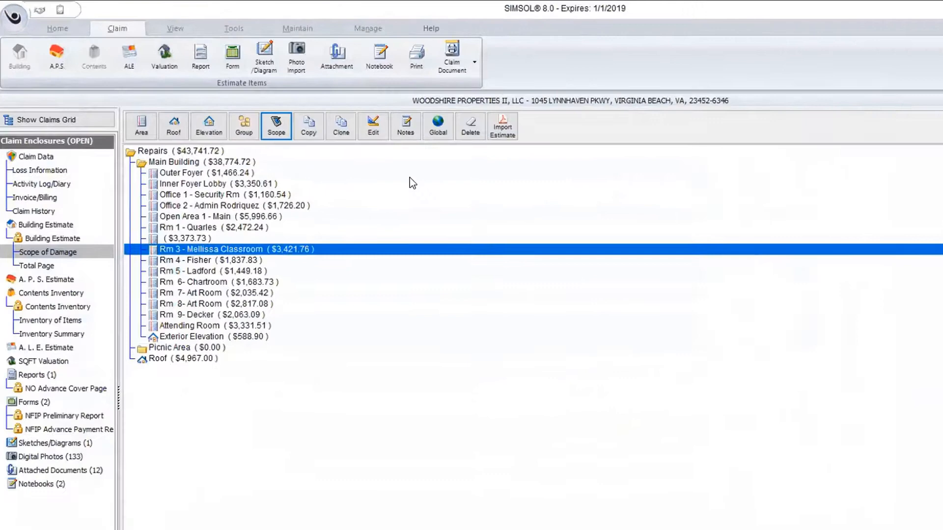
Step: In global mode, search the repair registry for "text" with the secondary term "wall" and select Texture Walls
{"action": "left_click", "coordinate": [434, 130]}
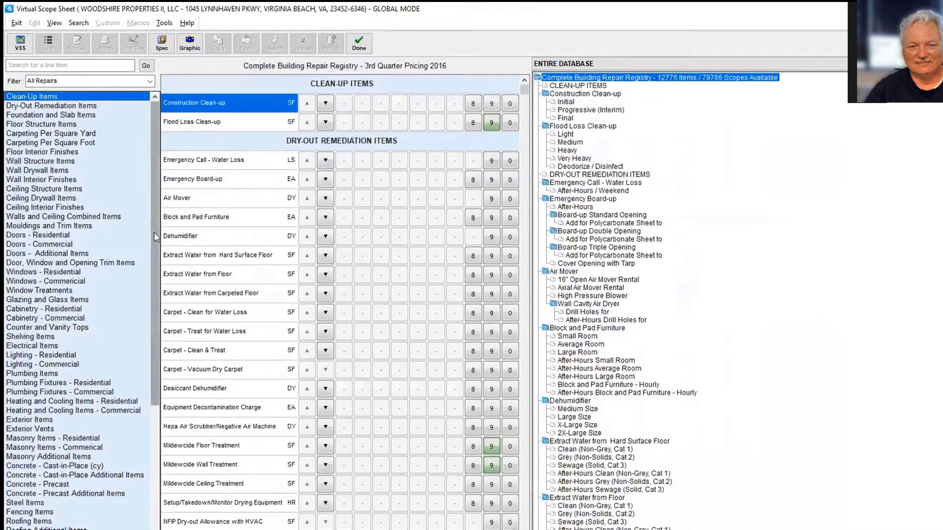
{"action": "left_click", "coordinate": [38, 65]}
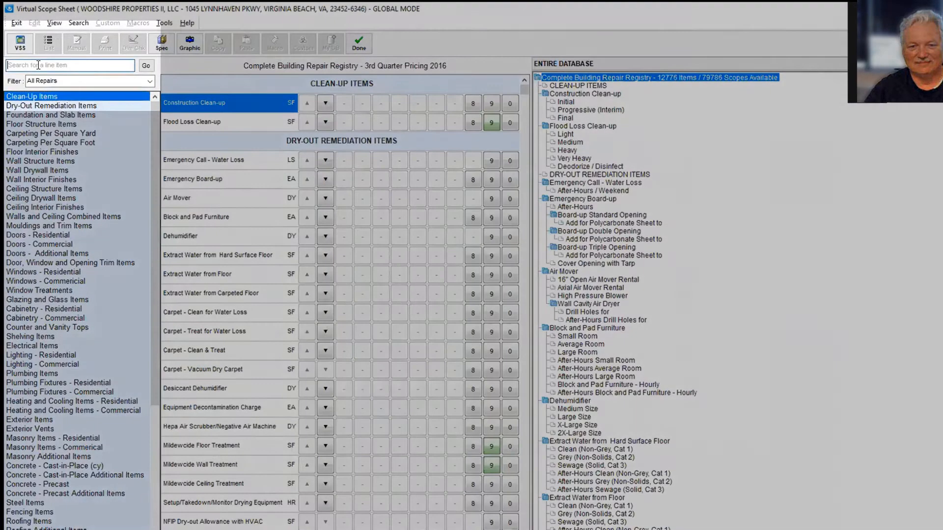
{"action": "type", "text": "text"}
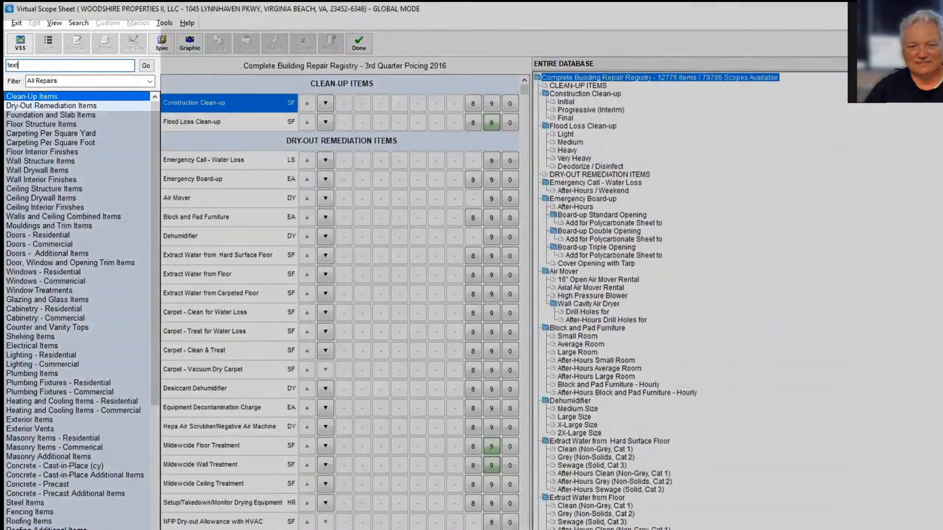
{"action": "key", "text": "Return"}
{"action": "key", "text": "Tab"}
{"action": "type", "text": "wall"}
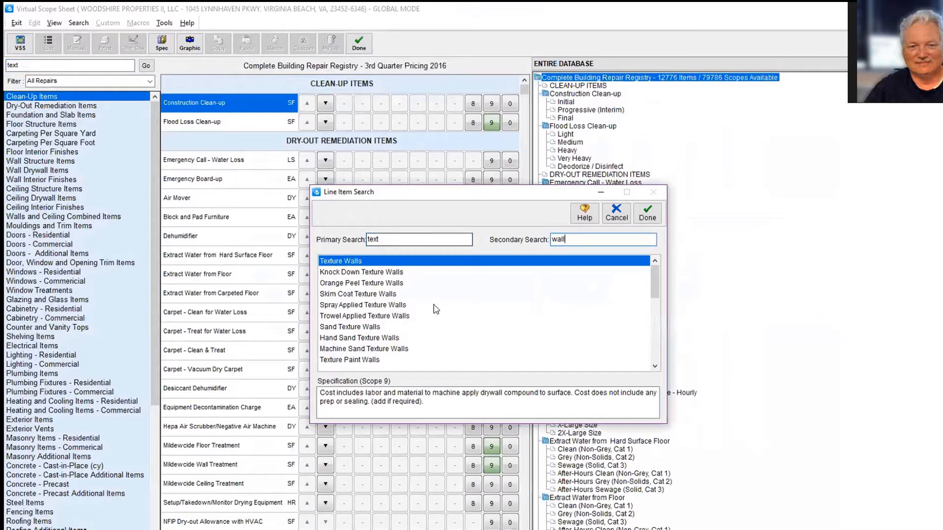
{"action": "double_click", "coordinate": [379, 263]}
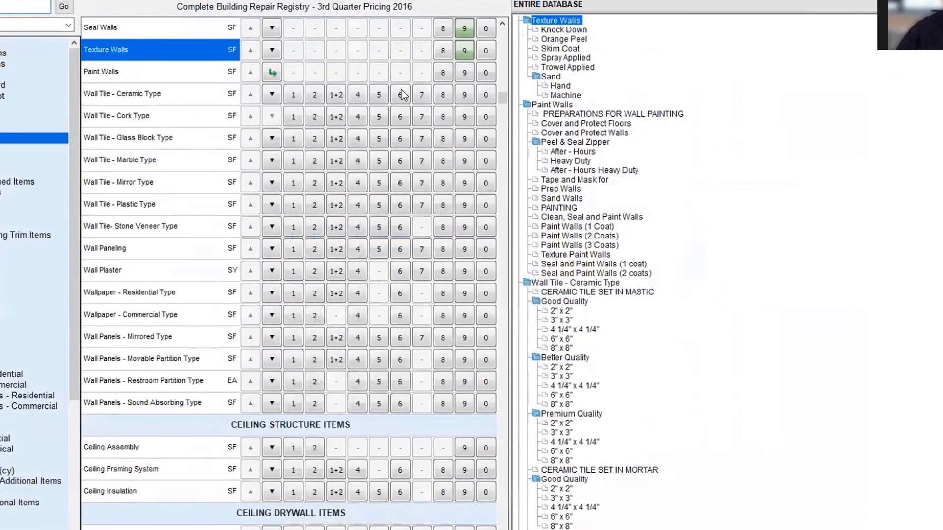
Step: Try to globally set the database unit cost of Texture Walls scope 9 to 0.70 in all areas, and leave global mode
{"action": "left_click", "coordinate": [466, 49]}
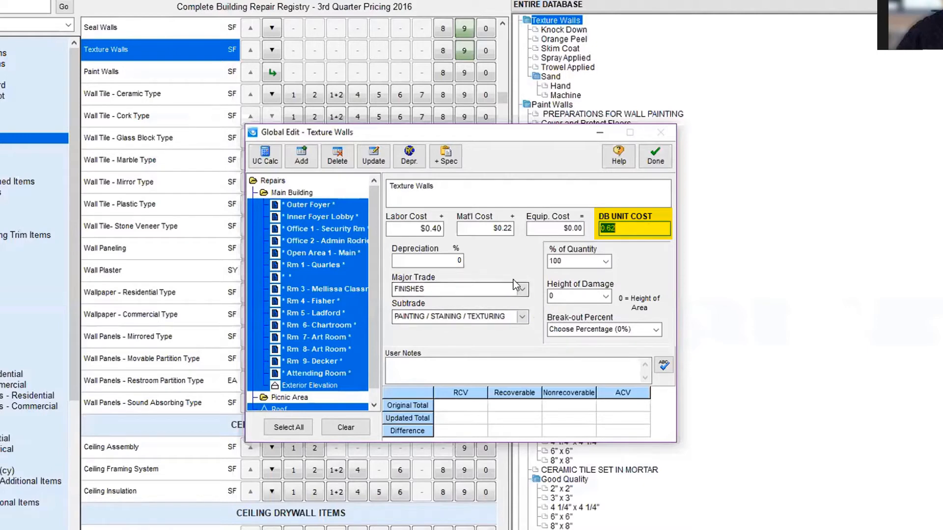
{"action": "left_click", "coordinate": [627, 231]}
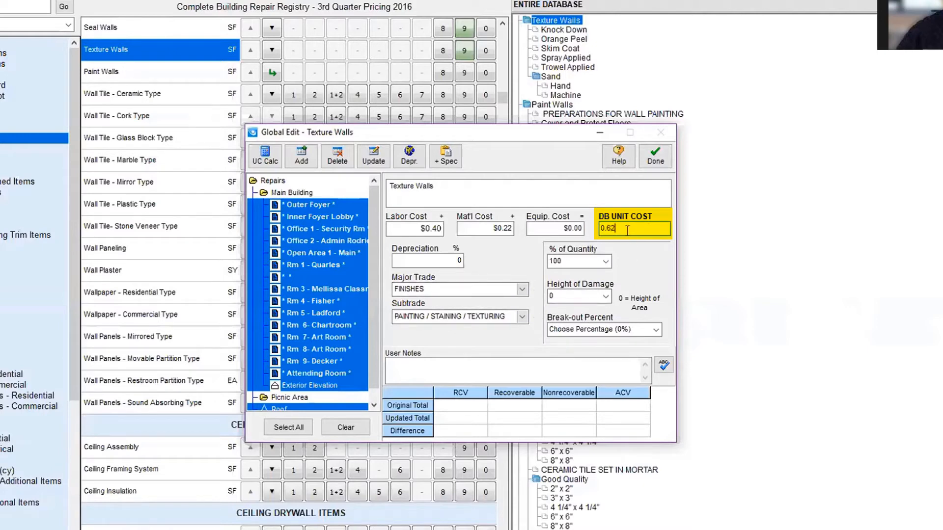
{"action": "key", "text": "BackSpace"}
{"action": "key", "text": "BackSpace"}
{"action": "key", "text": "BackSpace"}
{"action": "key", "text": "BackSpace"}
{"action": "type", "text": ".7"}
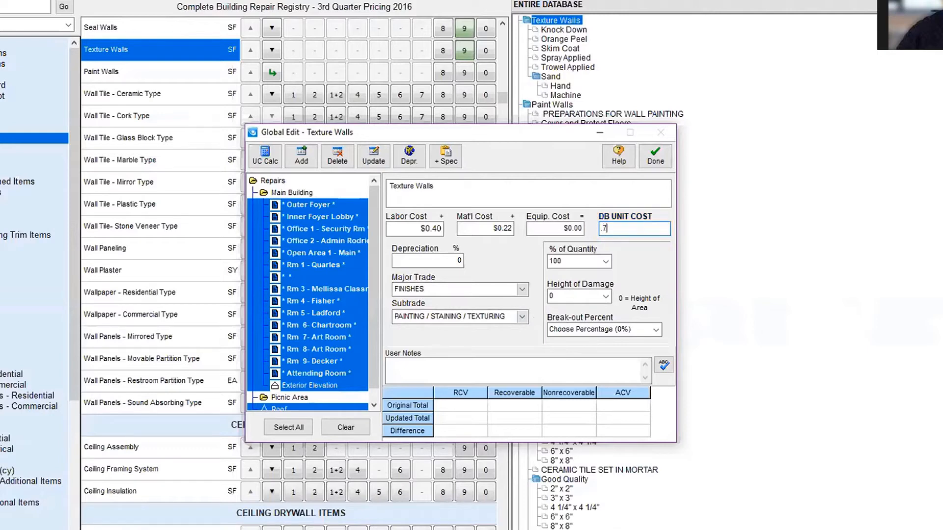
{"action": "key", "text": "Tab"}
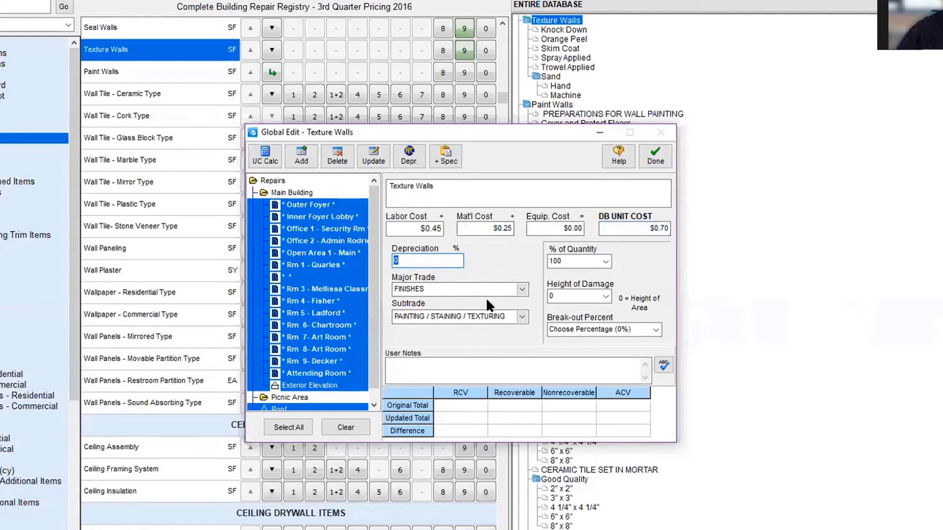
{"action": "left_click", "coordinate": [371, 158]}
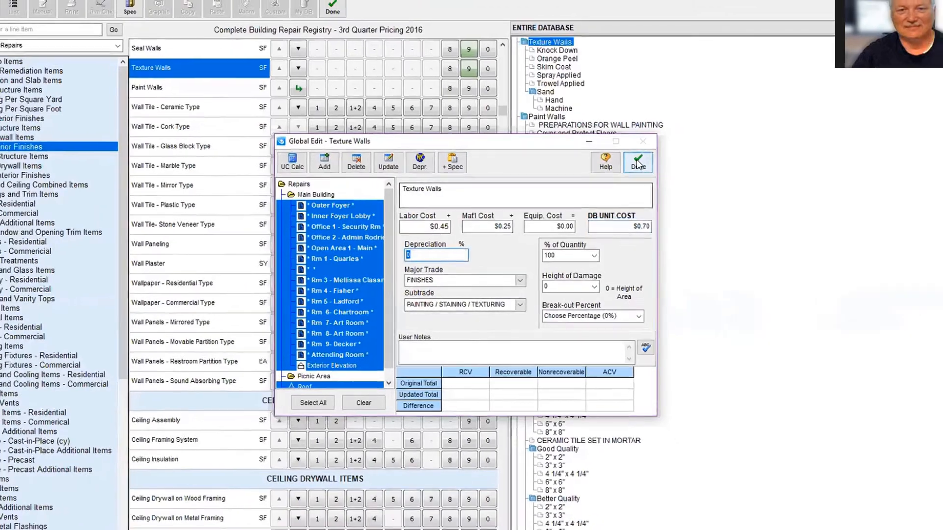
{"action": "left_click", "coordinate": [654, 157]}
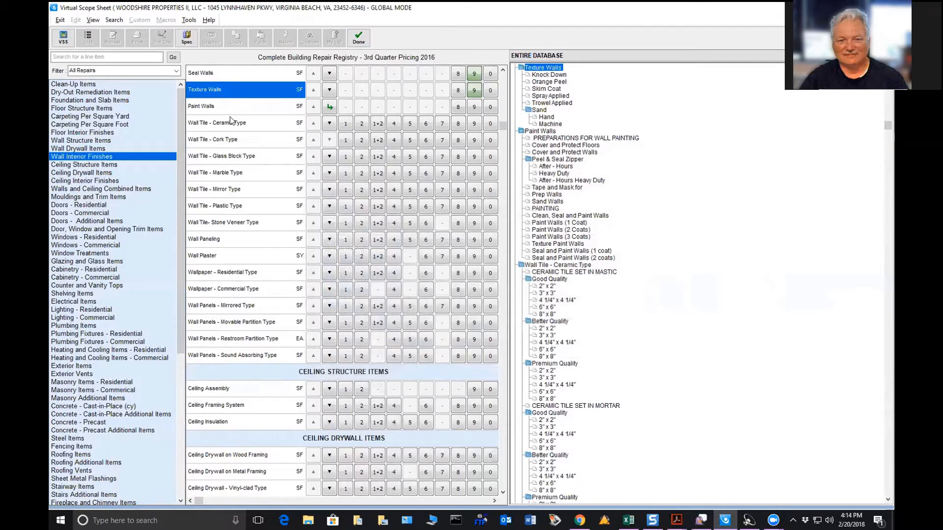
{"action": "left_click", "coordinate": [359, 38]}
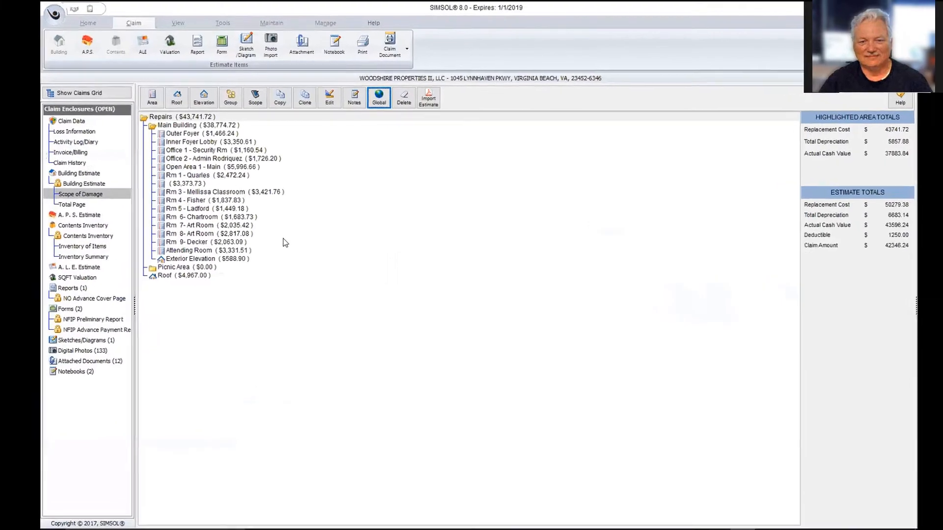
Step: Add the Building Estimate to the selected print items and choose Sketch #2 as its cover page diagram
{"action": "left_click", "coordinate": [379, 51]}
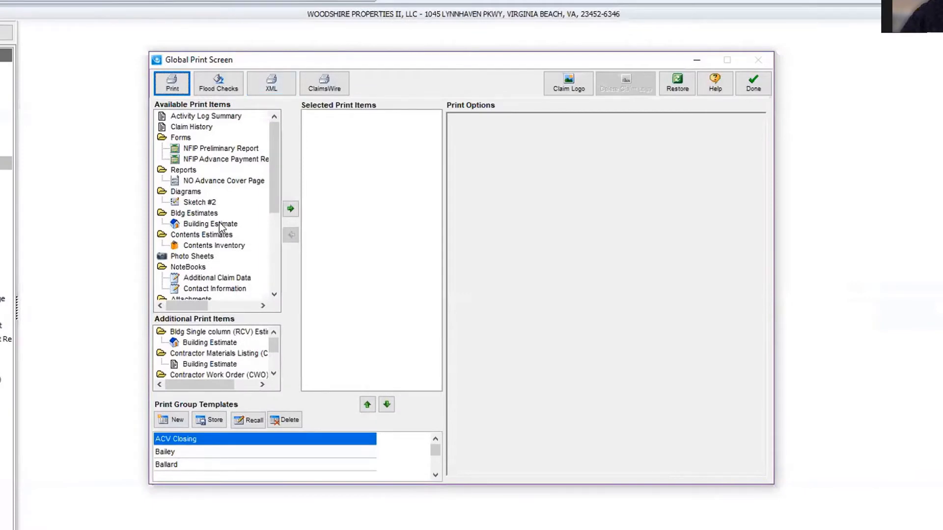
{"action": "left_click_drag", "start_coordinate": [221, 225], "coordinate": [347, 178]}
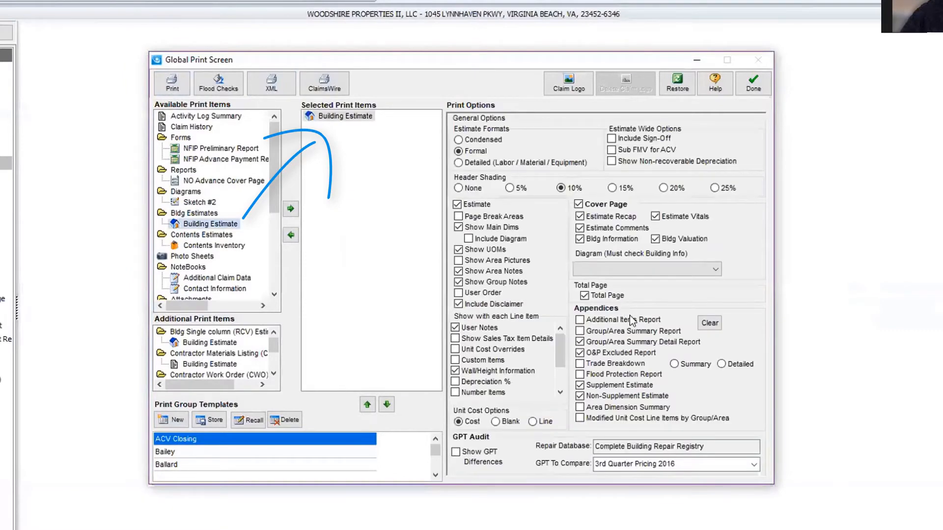
{"action": "left_click", "coordinate": [611, 269]}
{"action": "left_click", "coordinate": [580, 289]}
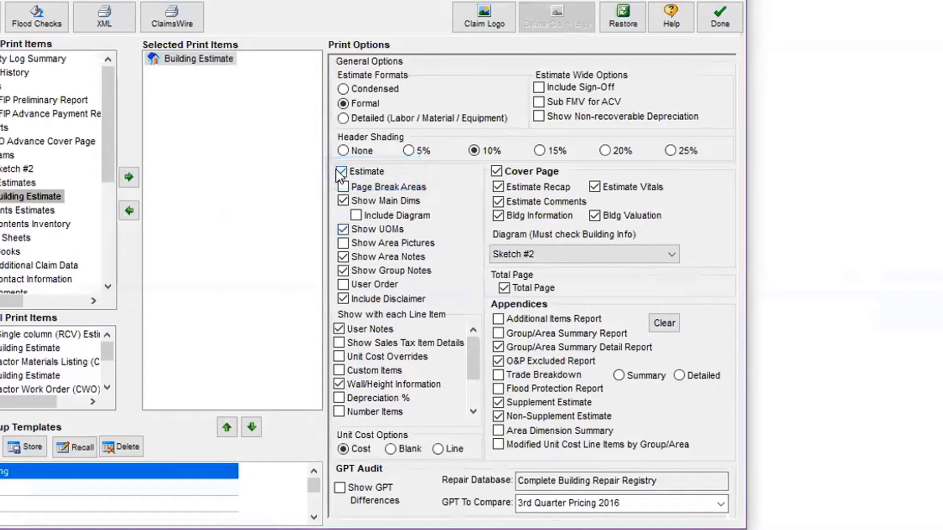
Step: Exclude the Estimate and Non-Supplement Estimate sections, keep the Supplement Estimate, and generate the report as a preview
{"action": "left_click", "coordinate": [341, 173]}
{"action": "left_click", "coordinate": [498, 417]}
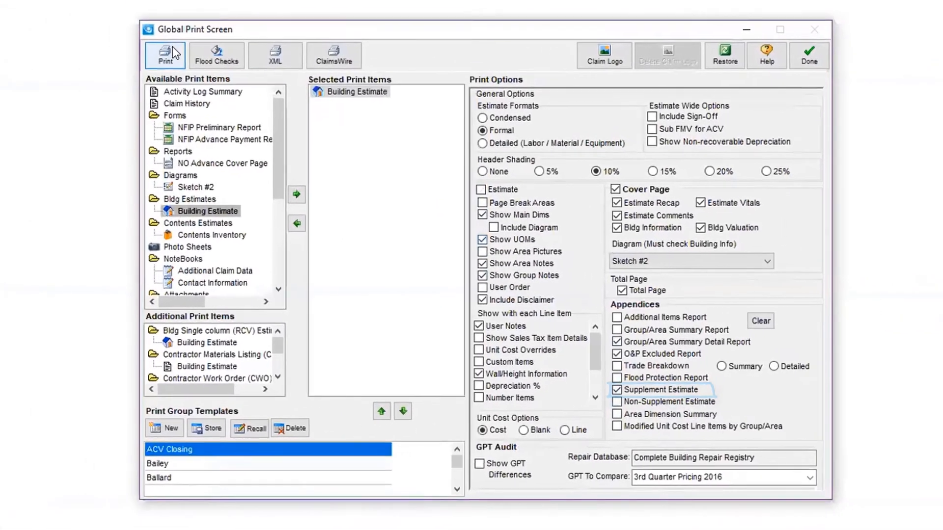
{"action": "left_click", "coordinate": [38, 30]}
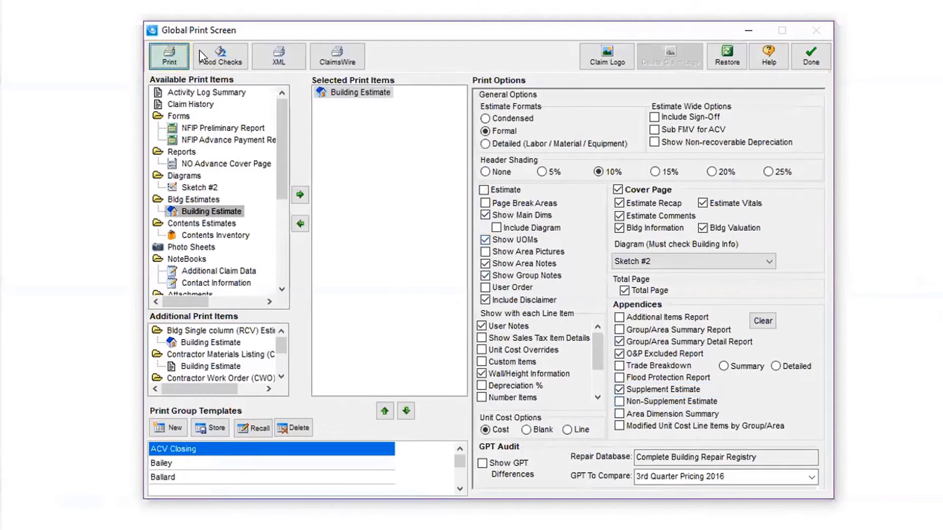
{"action": "left_click", "coordinate": [360, 231]}
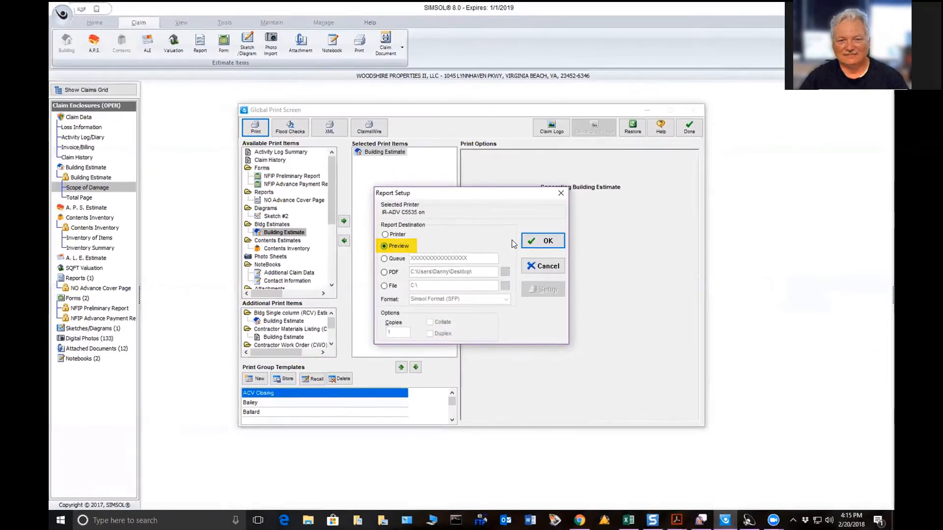
{"action": "left_click", "coordinate": [542, 240]}
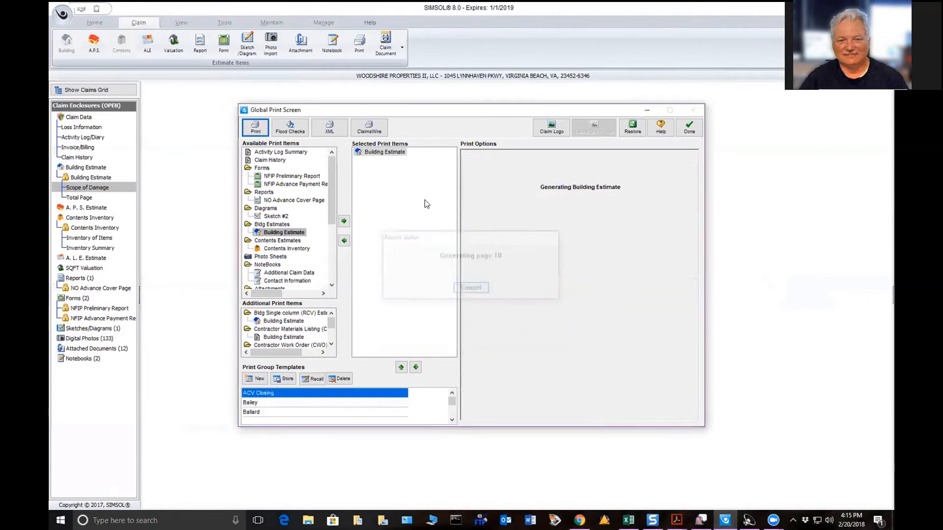
Step: Examine the supplement related items of each area through to the building supplement totals in the preview, and exit the viewer
{"action": "scroll", "coordinate": [320, 216], "scroll_direction": "down", "scroll_amount": 10}
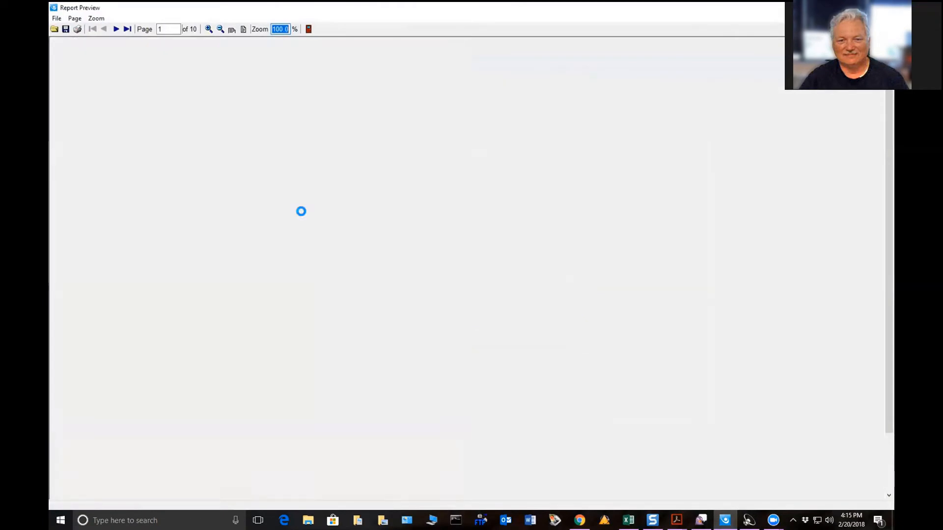
{"action": "scroll", "coordinate": [303, 215], "scroll_direction": "down", "scroll_amount": 5}
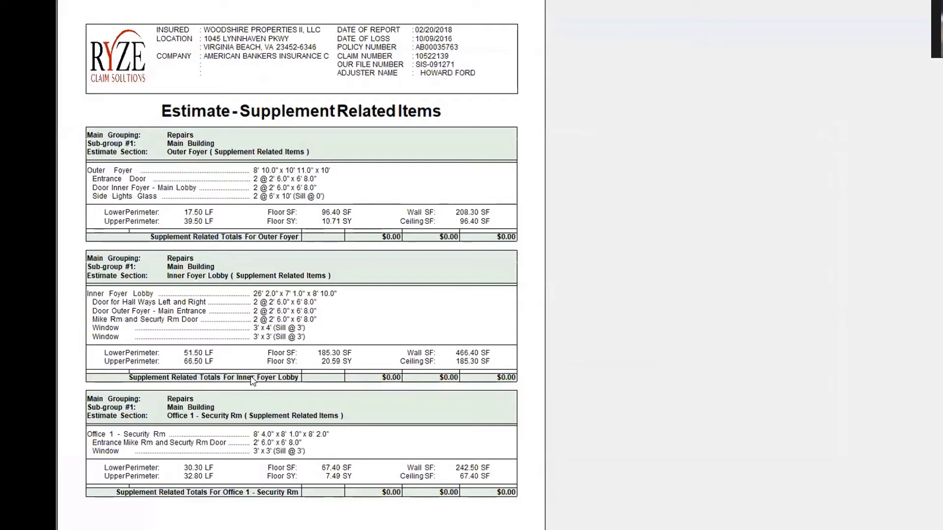
{"action": "scroll", "coordinate": [248, 380], "scroll_direction": "down", "scroll_amount": 2}
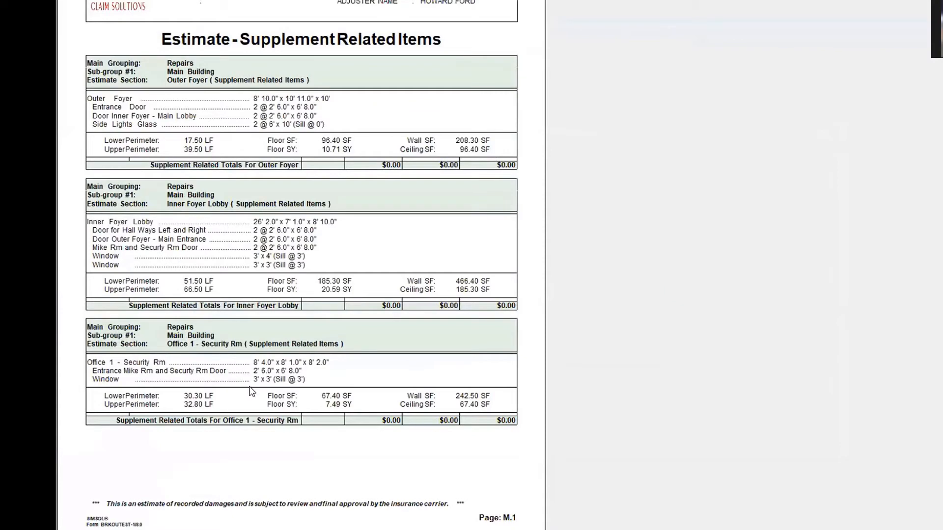
{"action": "scroll", "coordinate": [229, 396], "scroll_direction": "down", "scroll_amount": 3}
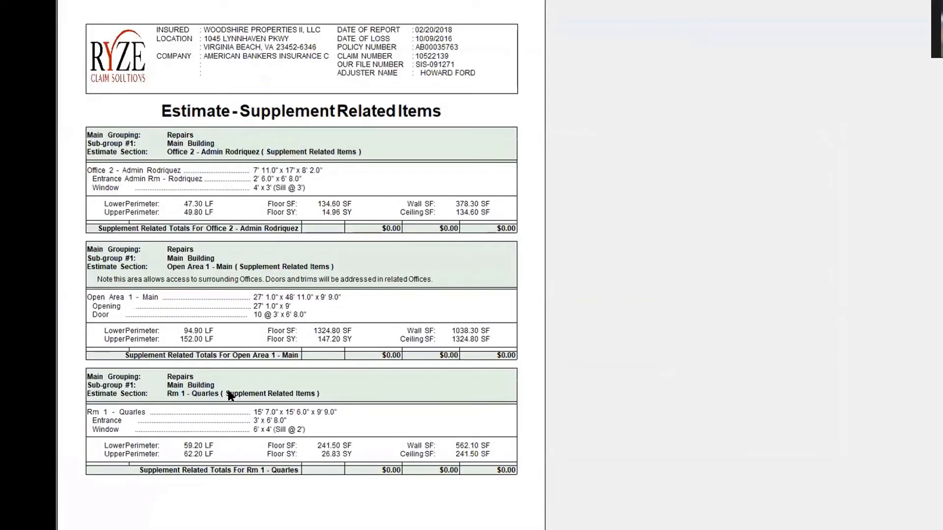
{"action": "scroll", "coordinate": [229, 396], "scroll_direction": "down", "scroll_amount": 2}
{"action": "scroll", "coordinate": [229, 396], "scroll_direction": "down", "scroll_amount": 10}
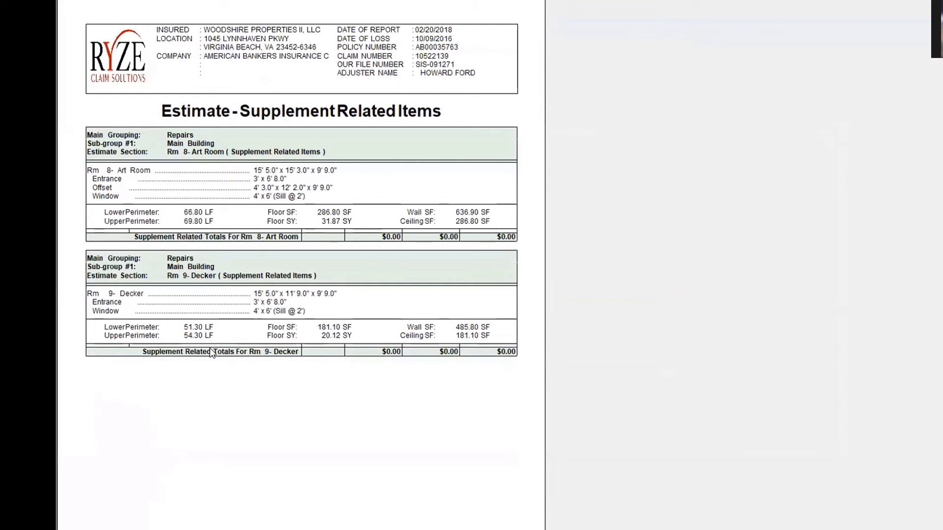
{"action": "scroll", "coordinate": [213, 351], "scroll_direction": "up", "scroll_amount": 5}
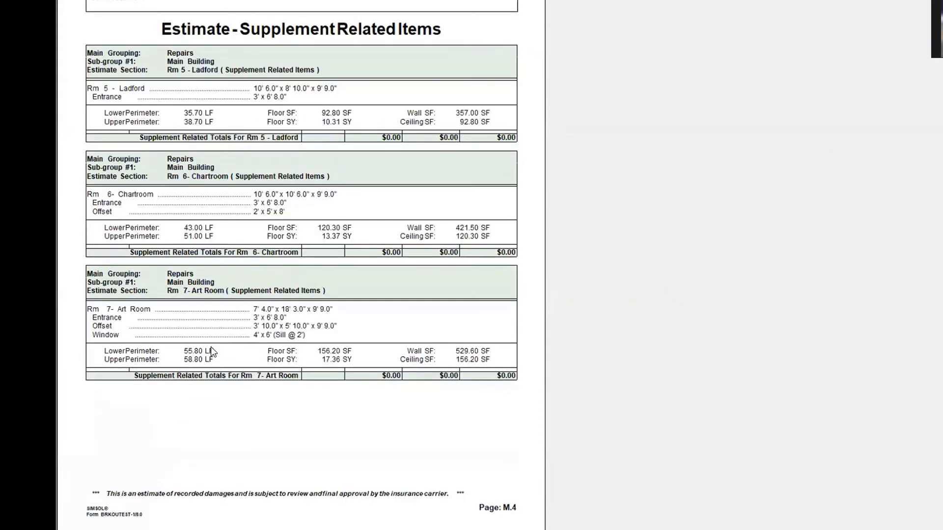
{"action": "scroll", "coordinate": [211, 347], "scroll_direction": "down", "scroll_amount": 6}
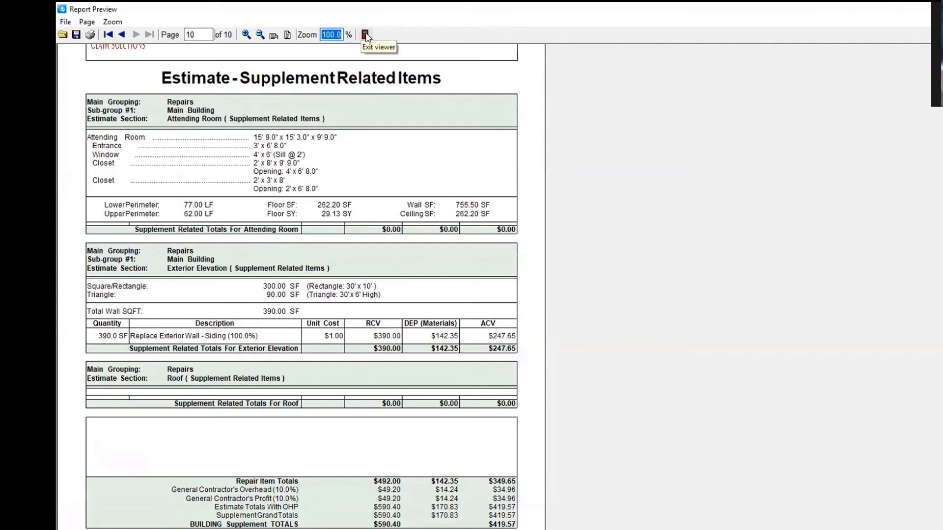
{"action": "left_click", "coordinate": [366, 35]}
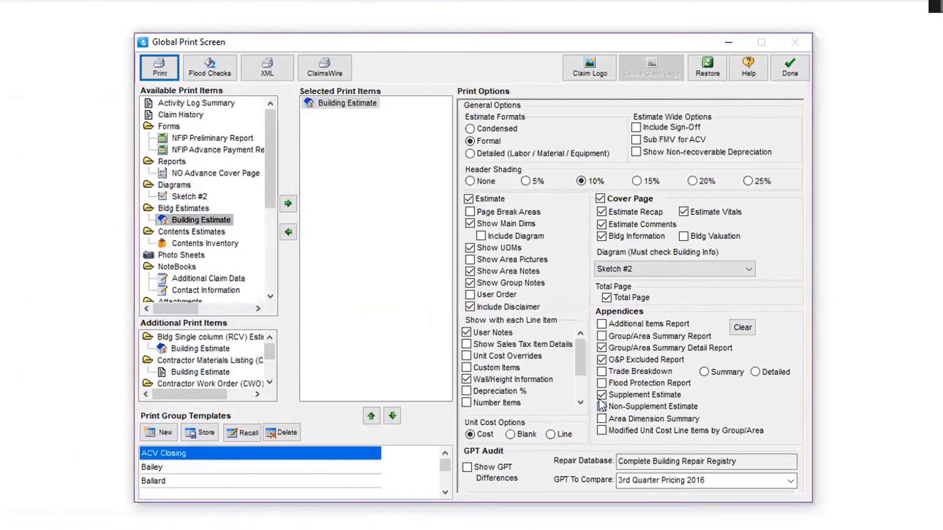
Step: Replace the Supplement Estimate appendix with the Non-Supplement Estimate and generate the building estimate as a preview
{"action": "left_click", "coordinate": [602, 395]}
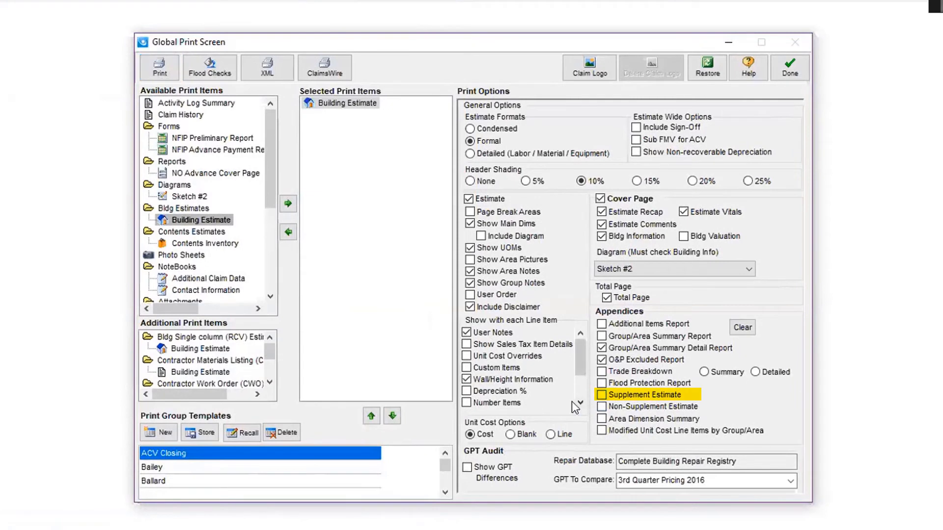
{"action": "left_click", "coordinate": [601, 406]}
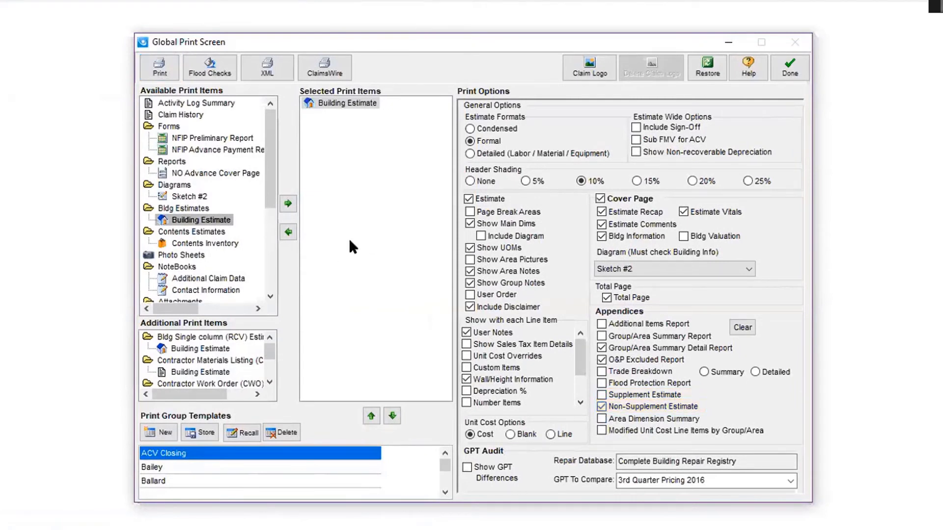
{"action": "left_click", "coordinate": [159, 69]}
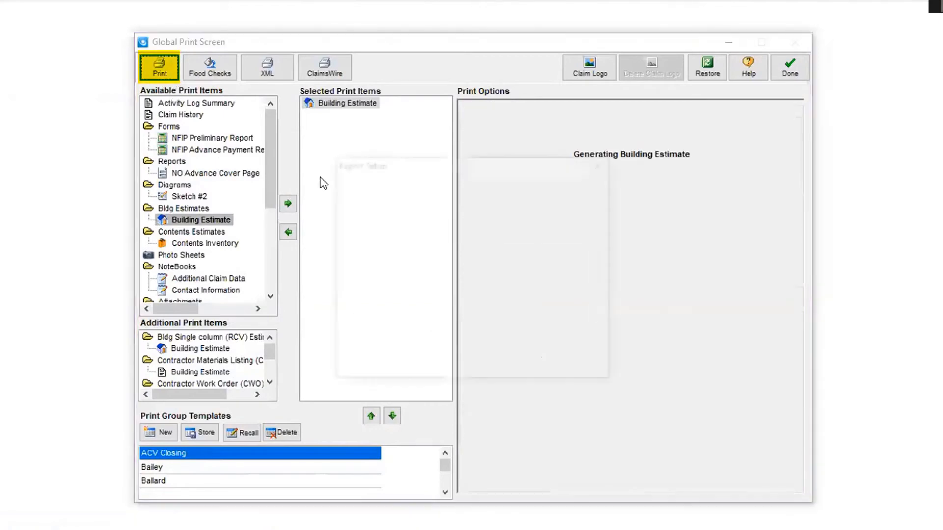
{"action": "left_click", "coordinate": [558, 233]}
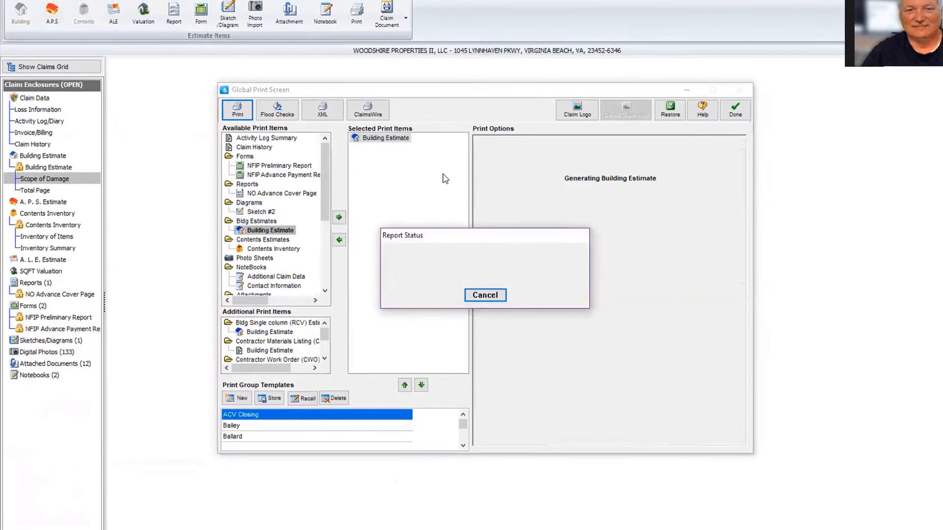
Step: Examine the building estimate preview across the room-by-room repair items, and exit the viewer
{"action": "scroll", "coordinate": [320, 209], "scroll_direction": "down", "scroll_amount": 10}
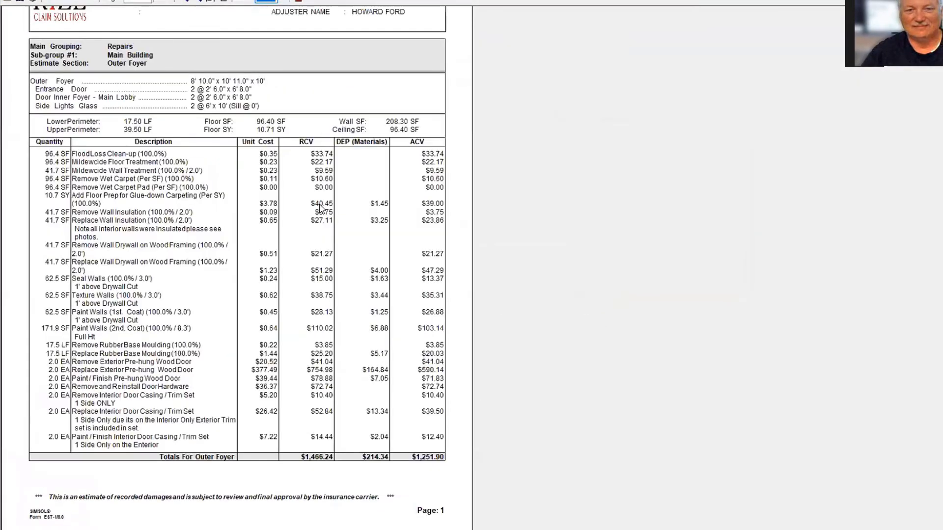
{"action": "scroll", "coordinate": [320, 208], "scroll_direction": "down", "scroll_amount": 20}
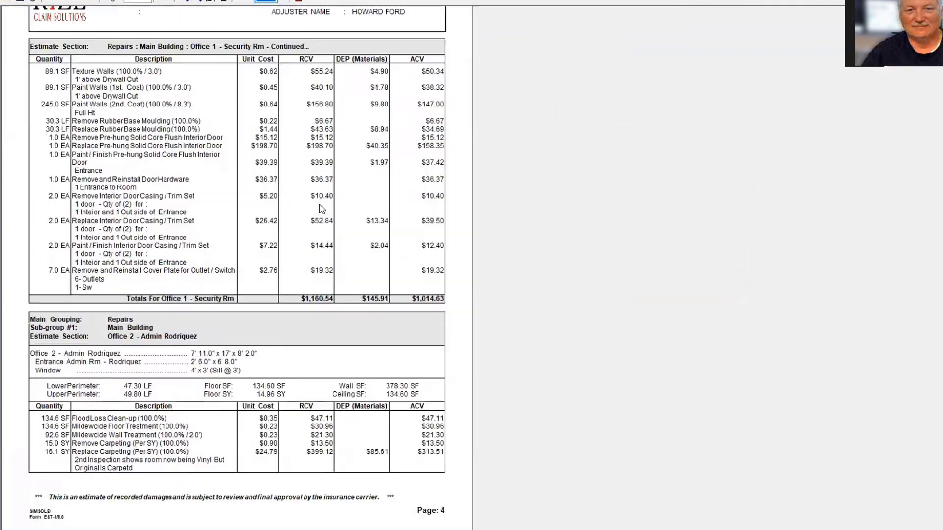
{"action": "scroll", "coordinate": [320, 208], "scroll_direction": "down", "scroll_amount": 20}
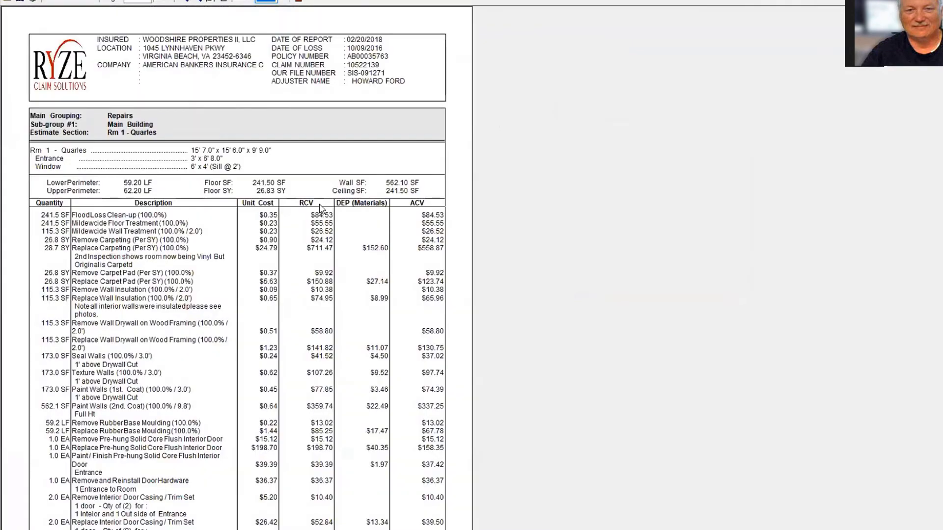
{"action": "scroll", "coordinate": [319, 204], "scroll_direction": "down", "scroll_amount": 20}
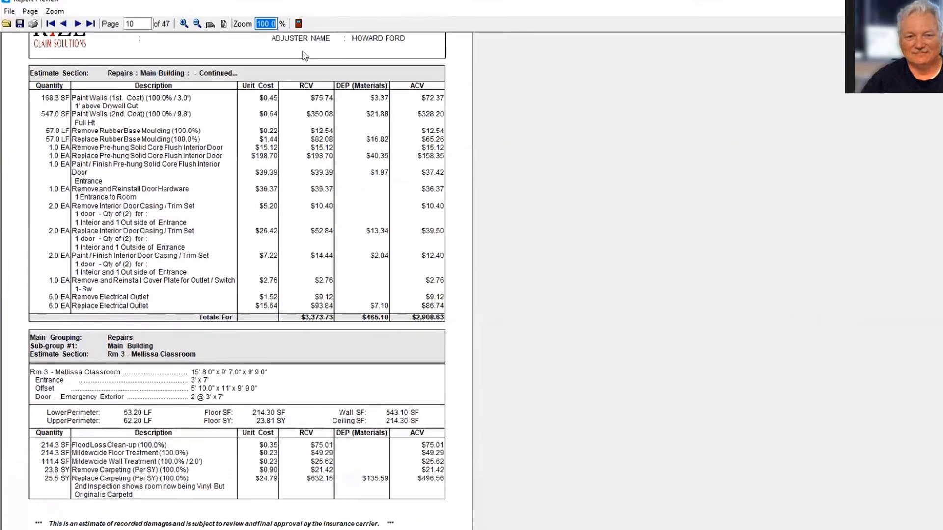
{"action": "left_click", "coordinate": [299, 33]}
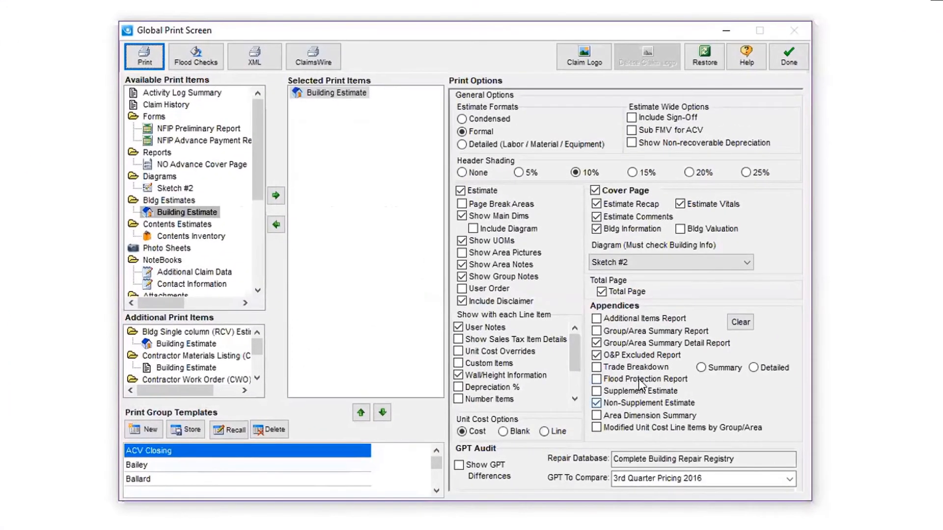
Step: Exclude the Non-Supplement Estimate appendix and generate the building estimate as a preview
{"action": "left_click", "coordinate": [597, 403]}
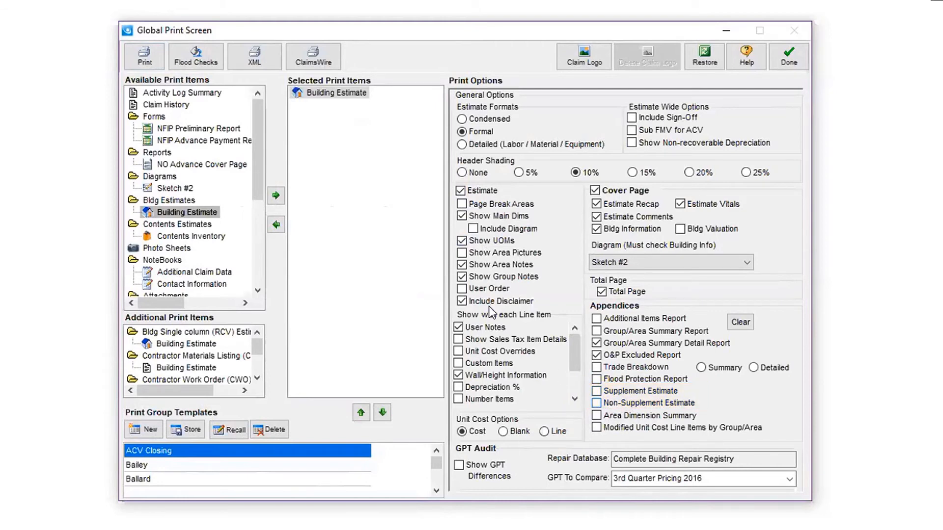
{"action": "left_click", "coordinate": [145, 57]}
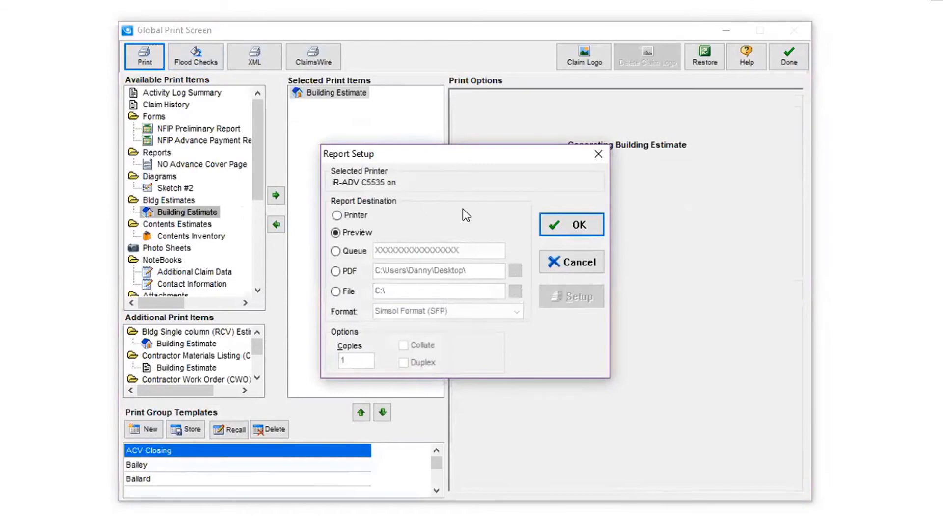
{"action": "left_click", "coordinate": [560, 222]}
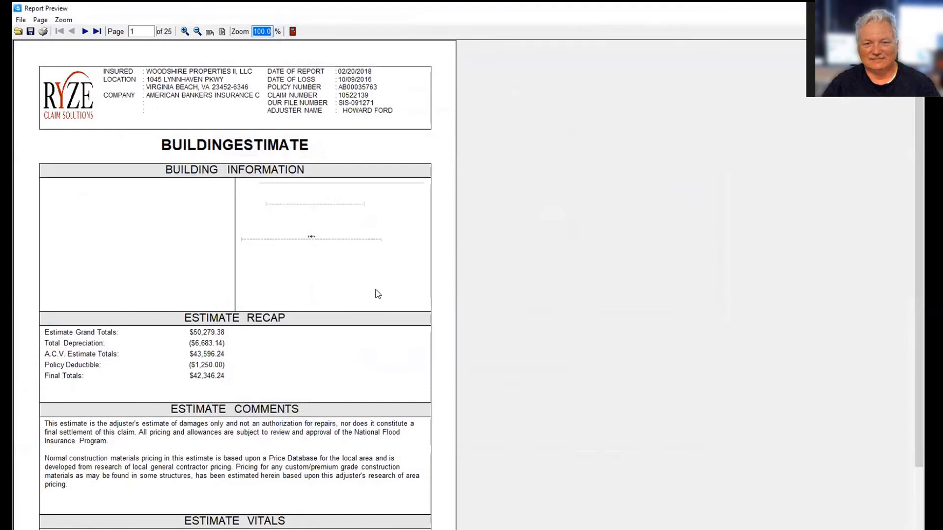
Step: Examine the previewed building estimate from the cover page through the estimate totals and the items excluded from contractor overhead and profit
{"action": "scroll", "coordinate": [375, 291], "scroll_direction": "down", "scroll_amount": 3}
{"action": "scroll", "coordinate": [376, 291], "scroll_direction": "down", "scroll_amount": 3}
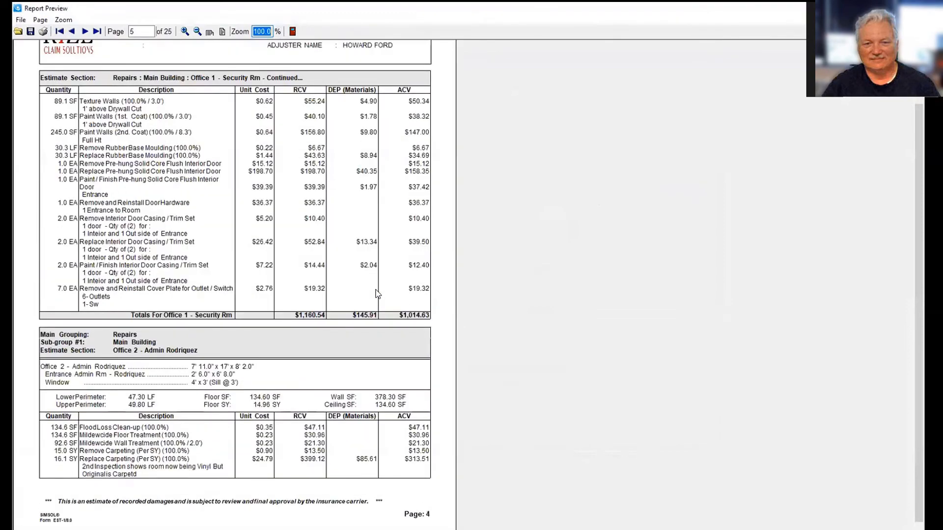
{"action": "scroll", "coordinate": [376, 294], "scroll_direction": "down", "scroll_amount": 11}
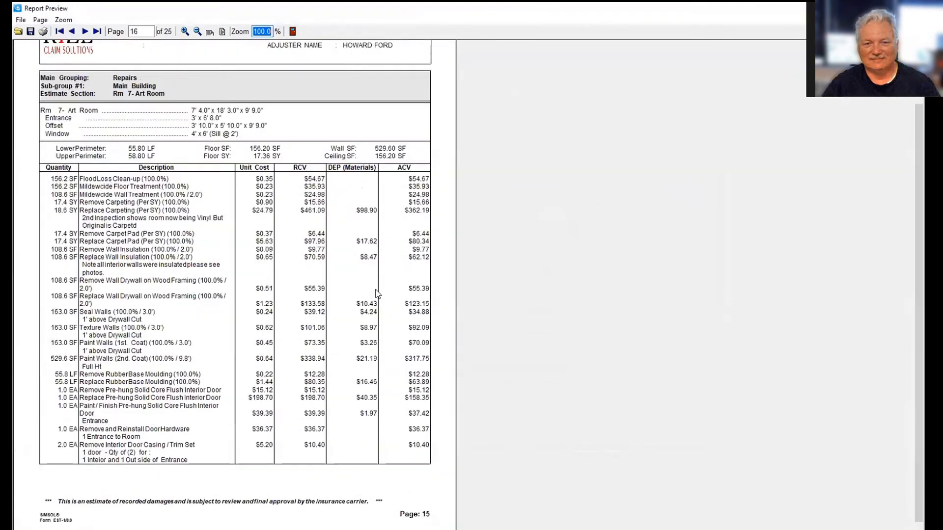
{"action": "scroll", "coordinate": [377, 294], "scroll_direction": "down", "scroll_amount": 2}
{"action": "scroll", "coordinate": [376, 294], "scroll_direction": "down", "scroll_amount": 4}
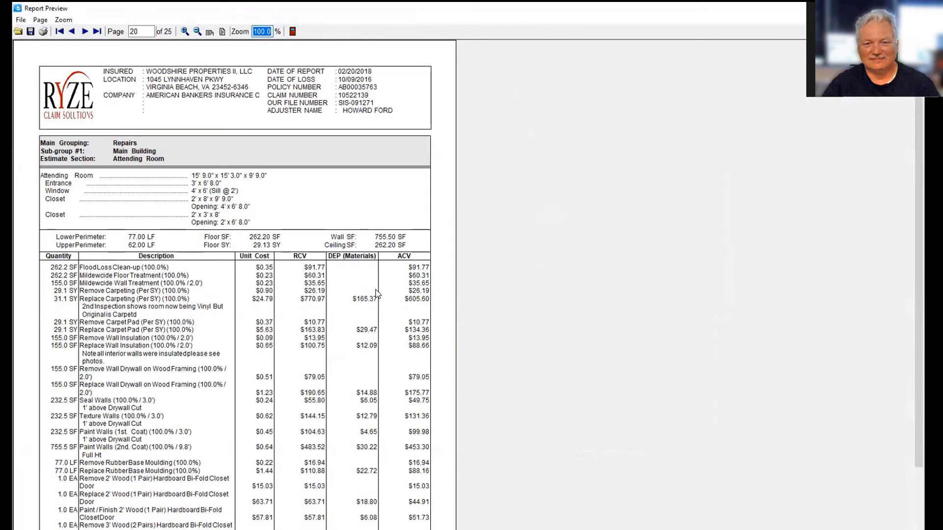
{"action": "scroll", "coordinate": [377, 294], "scroll_direction": "down", "scroll_amount": 4}
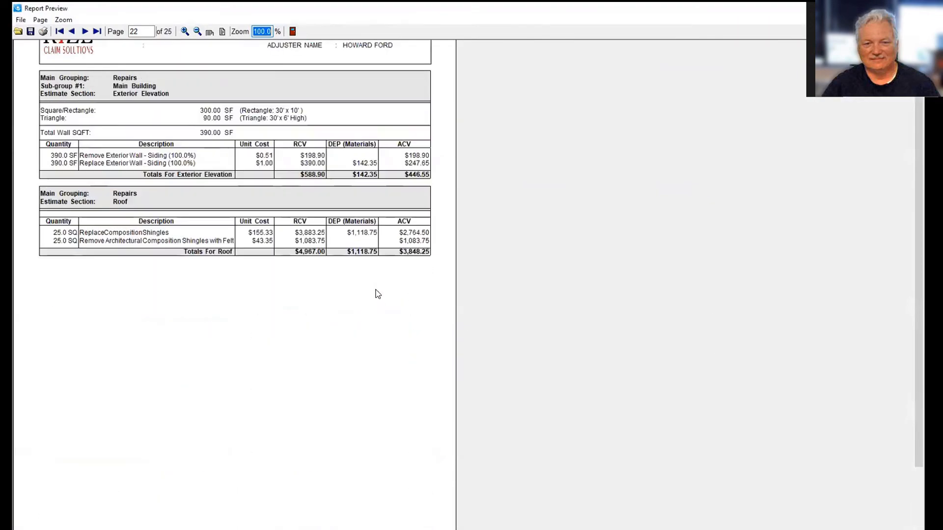
{"action": "scroll", "coordinate": [377, 293], "scroll_direction": "down", "scroll_amount": 1}
{"action": "scroll", "coordinate": [377, 293], "scroll_direction": "up", "scroll_amount": 1}
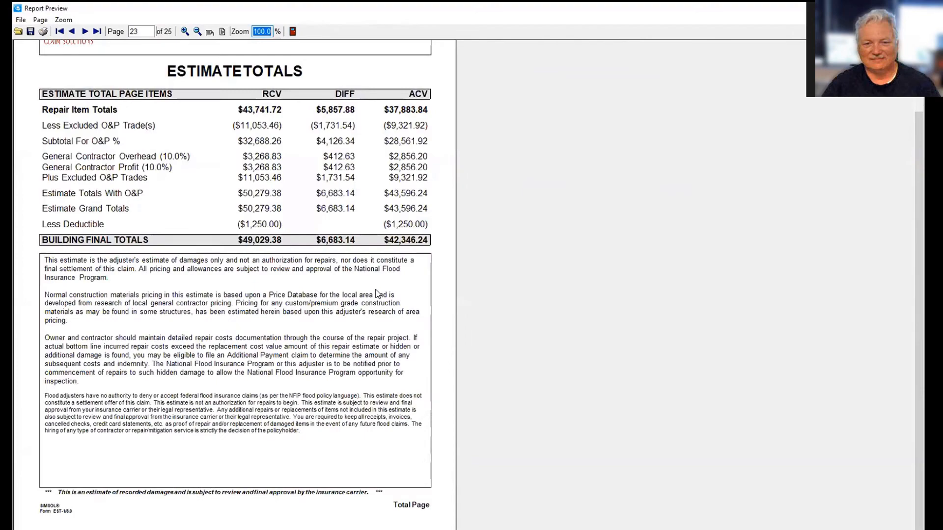
{"action": "scroll", "coordinate": [377, 294], "scroll_direction": "up", "scroll_amount": 3}
{"action": "scroll", "coordinate": [377, 294], "scroll_direction": "down", "scroll_amount": 2}
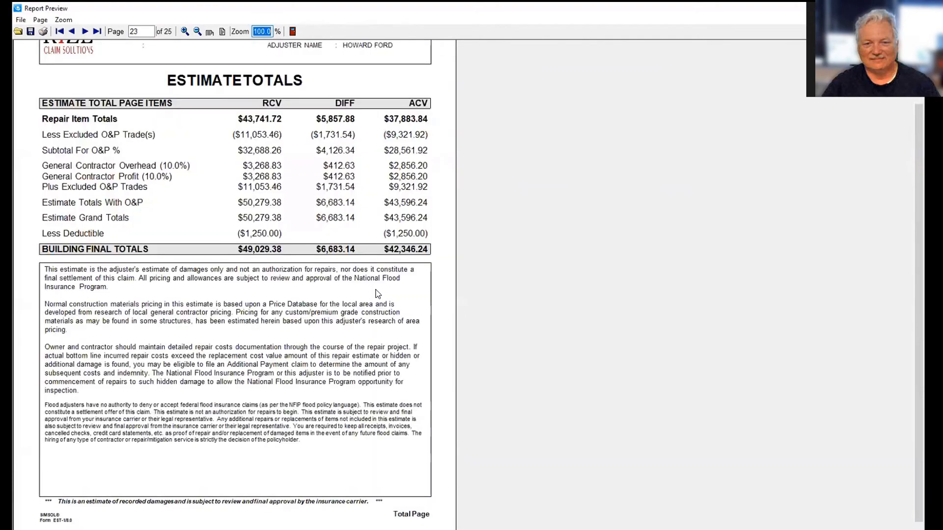
{"action": "scroll", "coordinate": [376, 294], "scroll_direction": "down", "scroll_amount": 2}
{"action": "scroll", "coordinate": [377, 294], "scroll_direction": "up", "scroll_amount": 4}
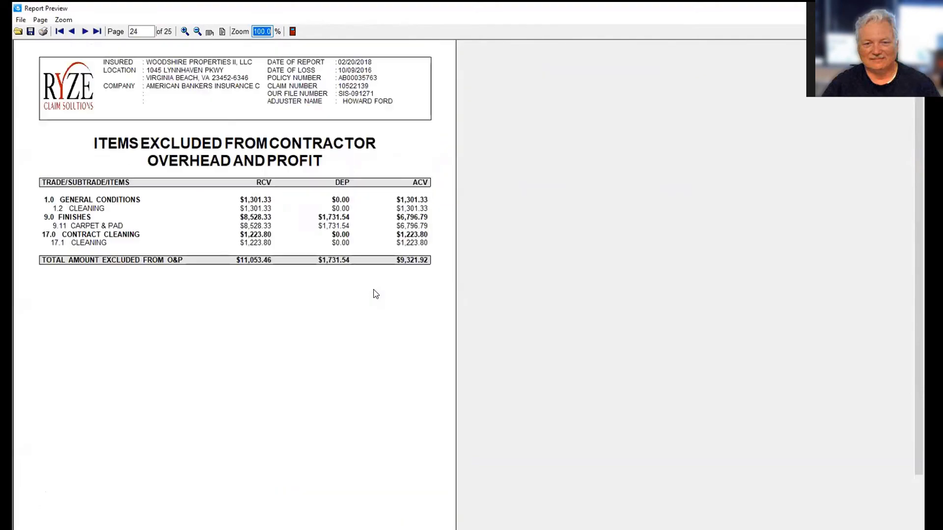
Step: Review the Exterior Elevation and Roof items in the estimate preview, and close the viewer and the Global Print Screen
{"action": "scroll", "coordinate": [376, 294], "scroll_direction": "up", "scroll_amount": 1}
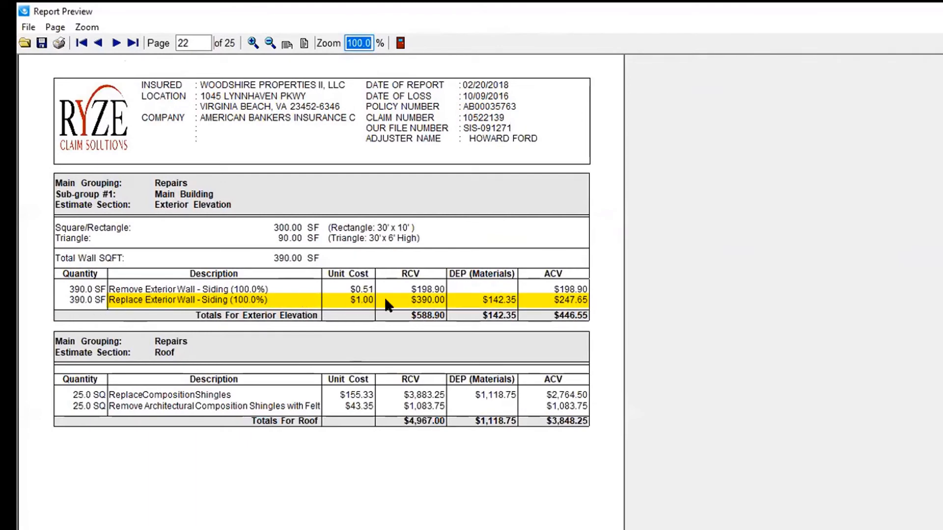
{"action": "scroll", "coordinate": [402, 292], "scroll_direction": "up", "scroll_amount": 10}
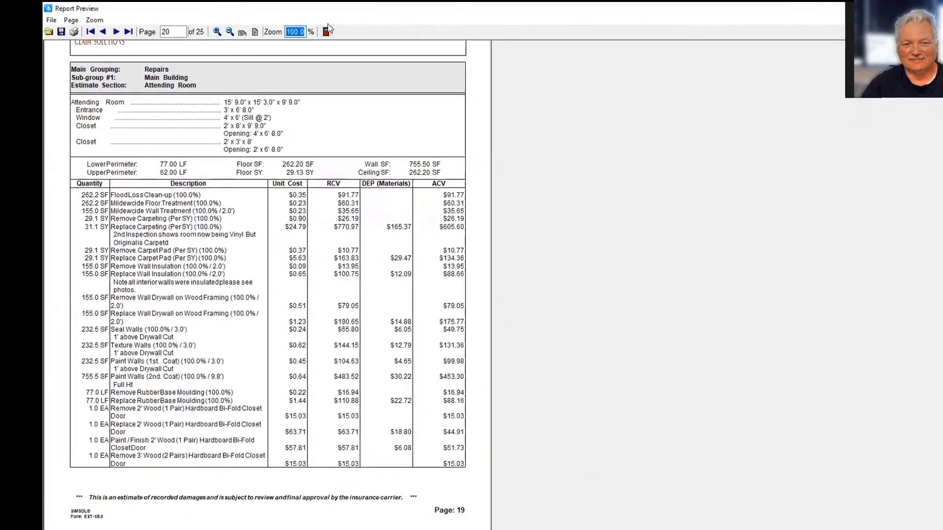
{"action": "left_click", "coordinate": [326, 31]}
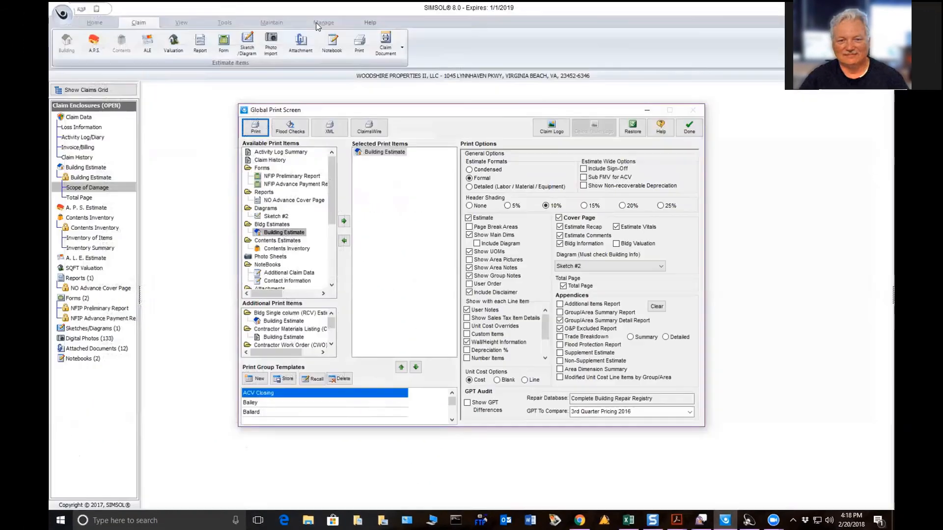
{"action": "left_click", "coordinate": [689, 128]}
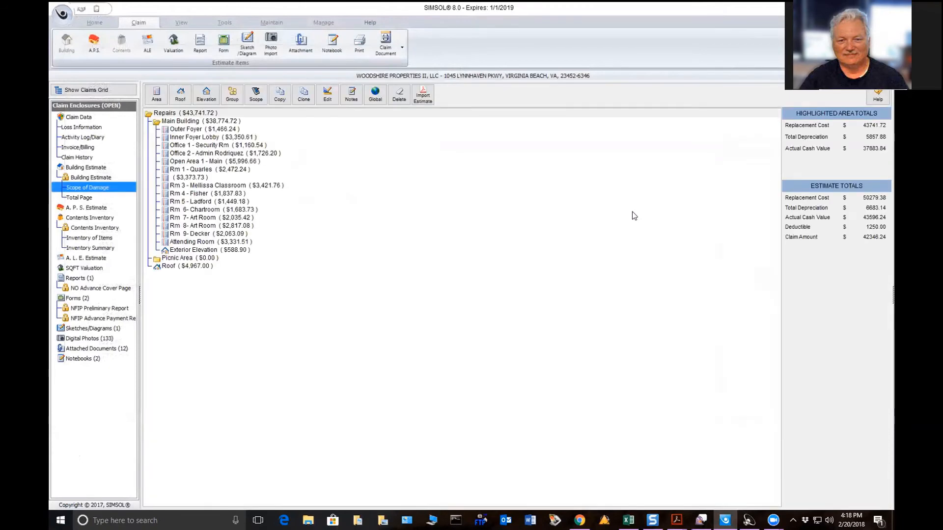
Step: Open the Inner Foyer Lobby scope as an item list and set the Replace Wall Insulation total unit cost to $30.00
{"action": "double_click", "coordinate": [189, 140]}
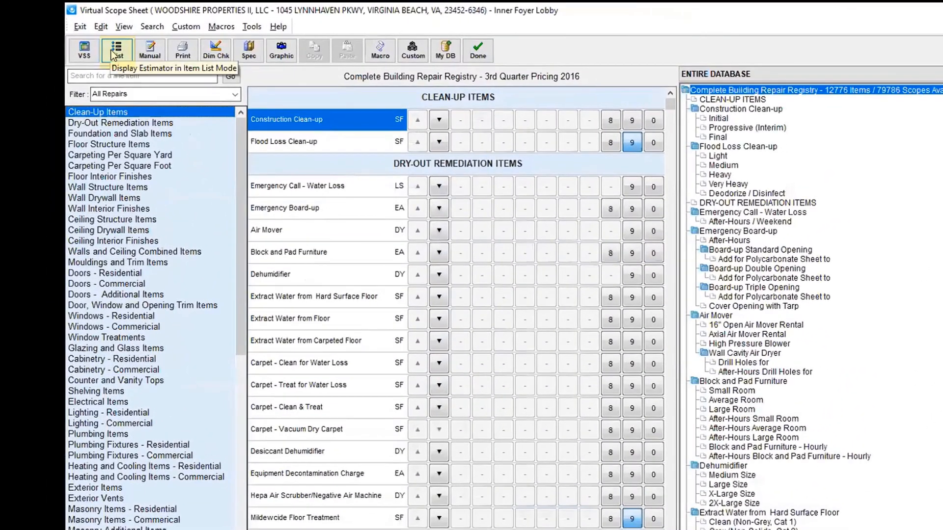
{"action": "left_click", "coordinate": [113, 51]}
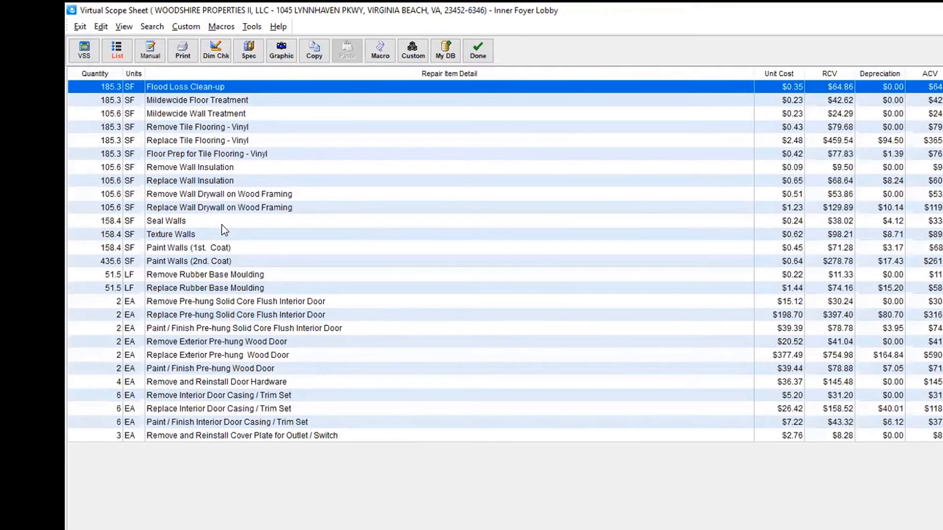
{"action": "double_click", "coordinate": [212, 182]}
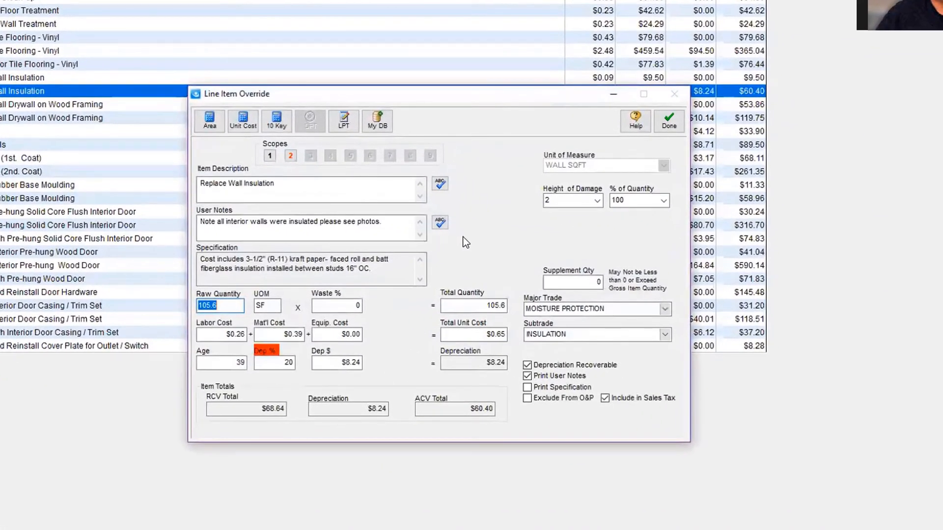
{"action": "left_click", "coordinate": [467, 337]}
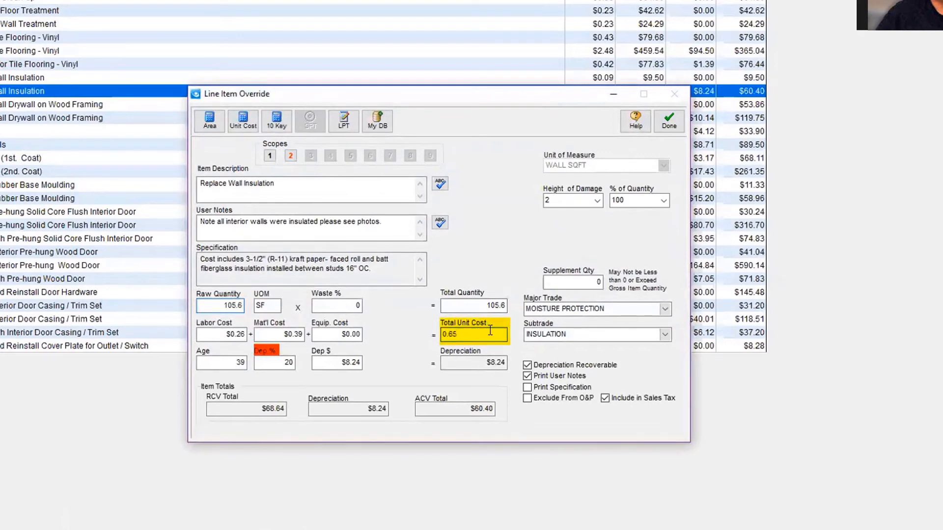
{"action": "key", "text": "BackSpace"}
{"action": "key", "text": "BackSpace"}
{"action": "type", "text": "30"}
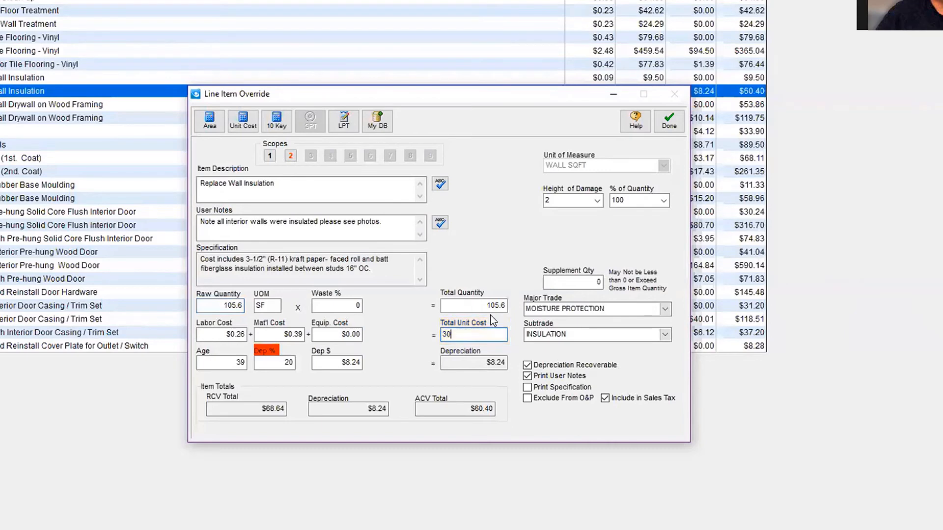
Step: Set the supplement quantity of Replace Wall Insulation to 105.6 and save the line item override
{"action": "left_click", "coordinate": [565, 282]}
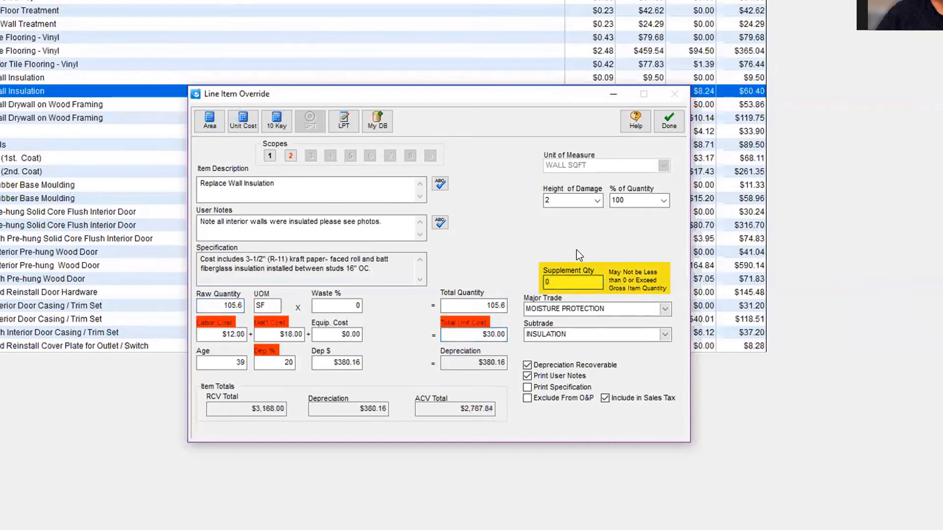
{"action": "key", "text": "BackSpace"}
{"action": "type", "text": "105.6"}
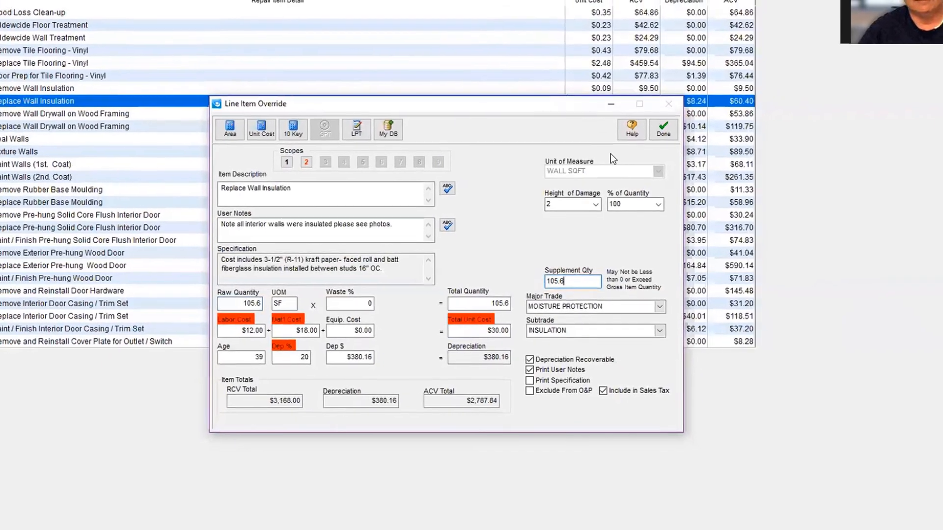
{"action": "left_click", "coordinate": [663, 128]}
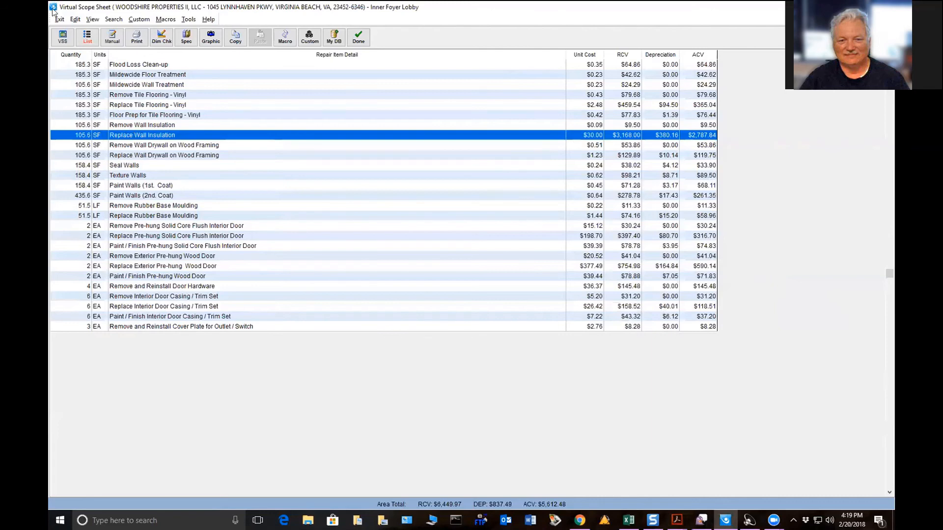
Step: Find Wall Insulation in the repair registry by searching, add it as another line item for the lobby, and acknowledge the audit message
{"action": "left_click", "coordinate": [63, 38]}
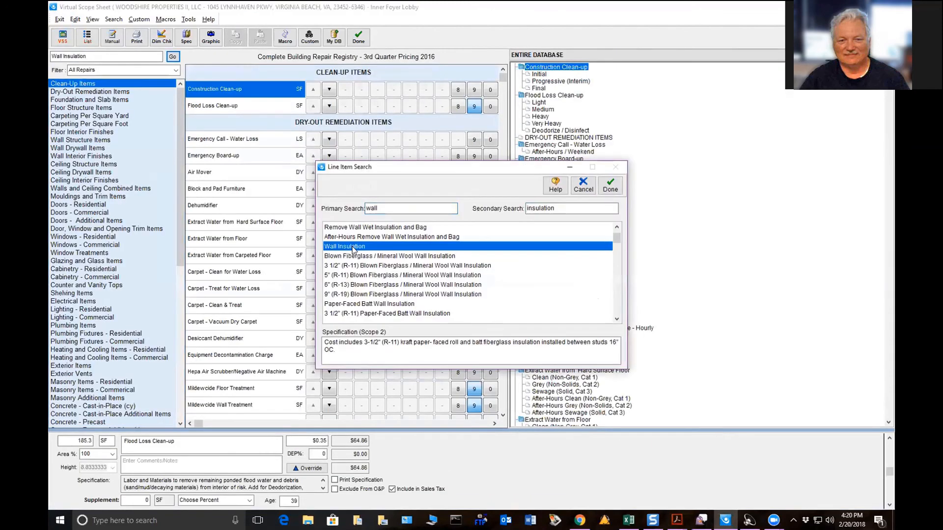
{"action": "double_click", "coordinate": [353, 247]}
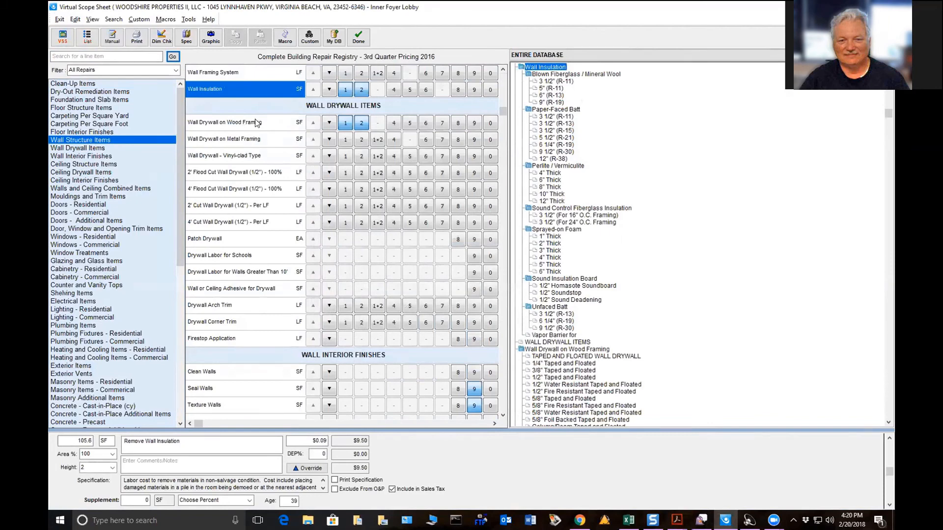
{"action": "left_click", "coordinate": [362, 91]}
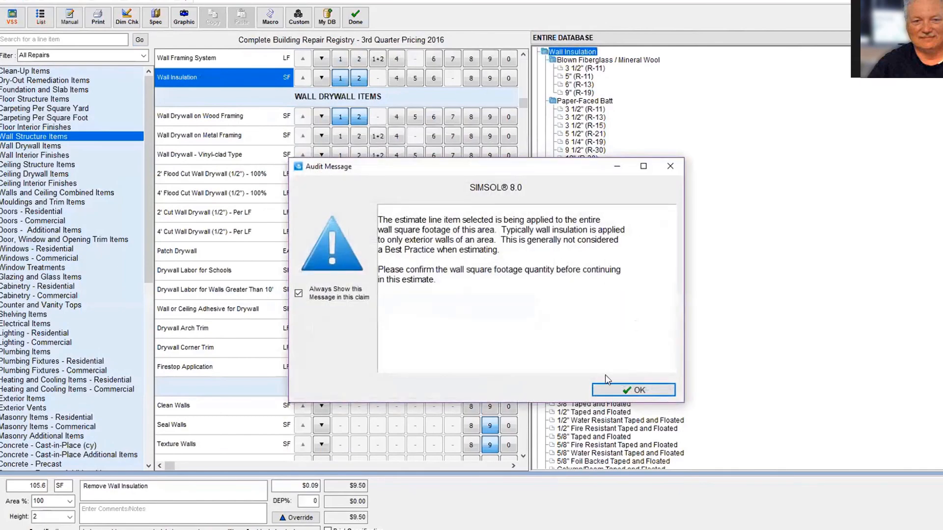
{"action": "left_click", "coordinate": [608, 386]}
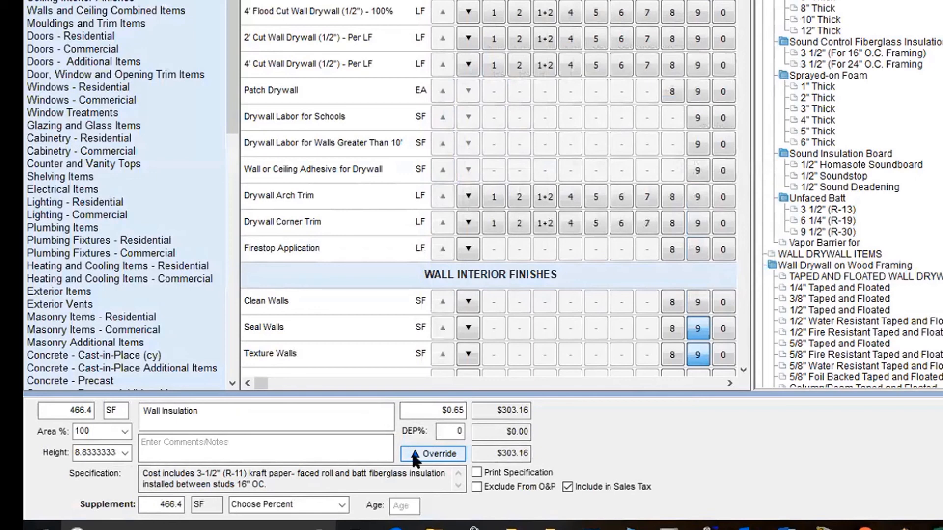
Step: Change the unit cost of the added Wall Insulation item to a negative amount, -$0.65
{"action": "left_click", "coordinate": [42, 410]}
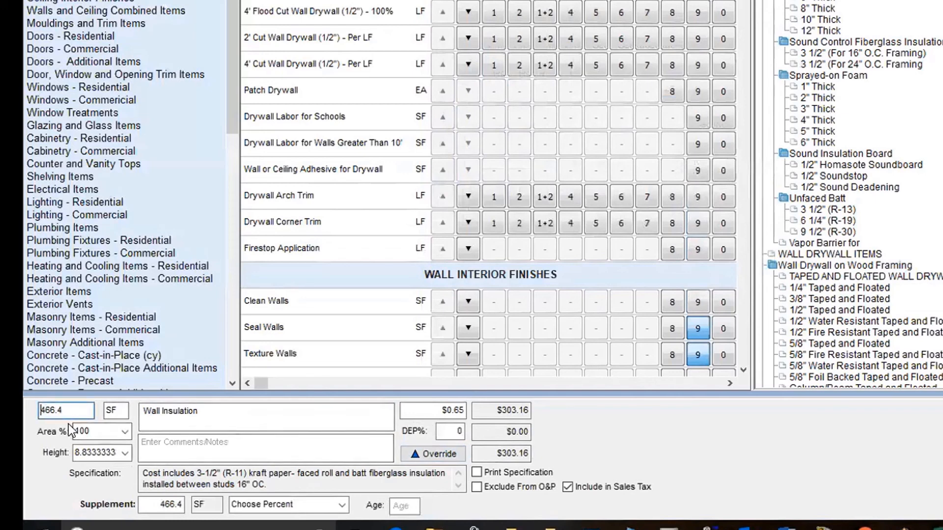
{"action": "left_click", "coordinate": [414, 409]}
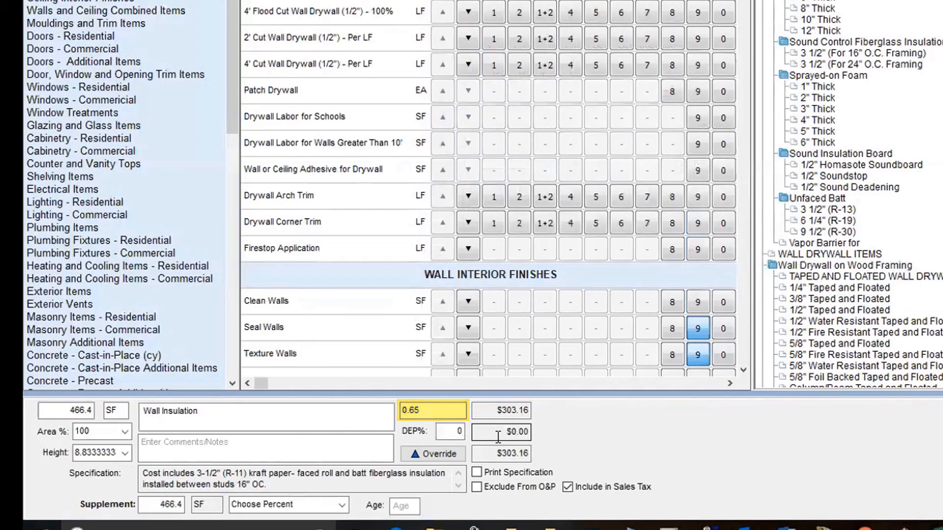
{"action": "type", "text": "-"}
{"action": "key", "text": "Tab"}
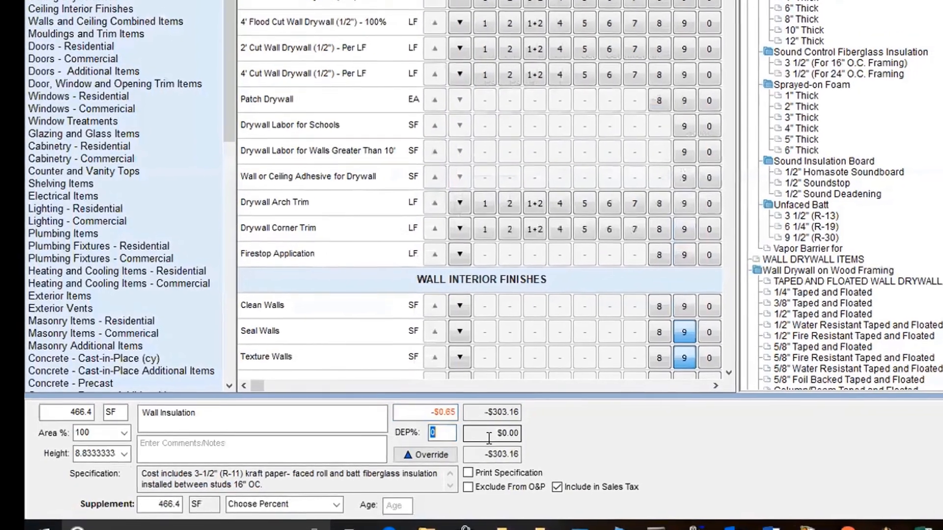